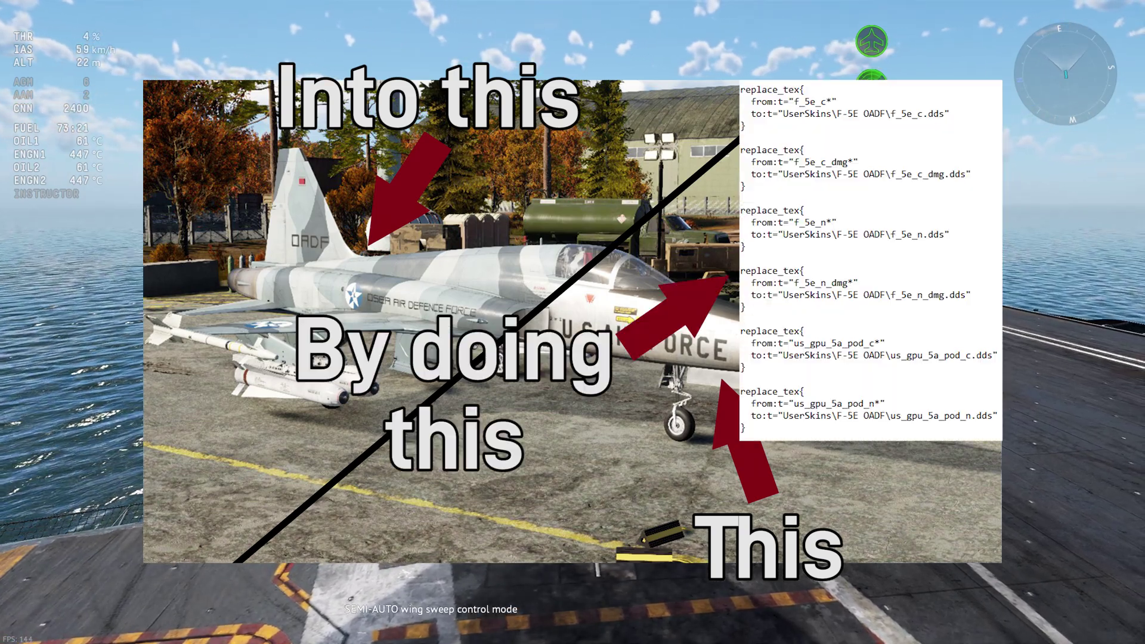
# Toggle the aircraft's wing sweep from SEMI-AUTO to MANUAL with the K key.
pyautogui.press('k')
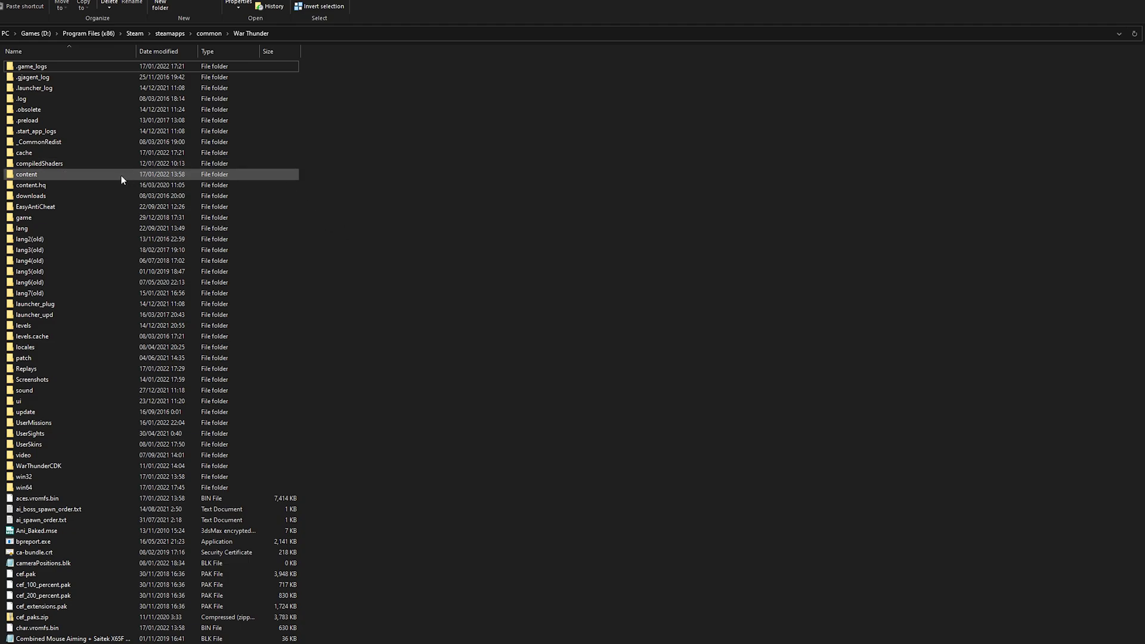
# Go into the War Thunder content folder and then into pkg_local.
pyautogui.doubleClick(51, 174)
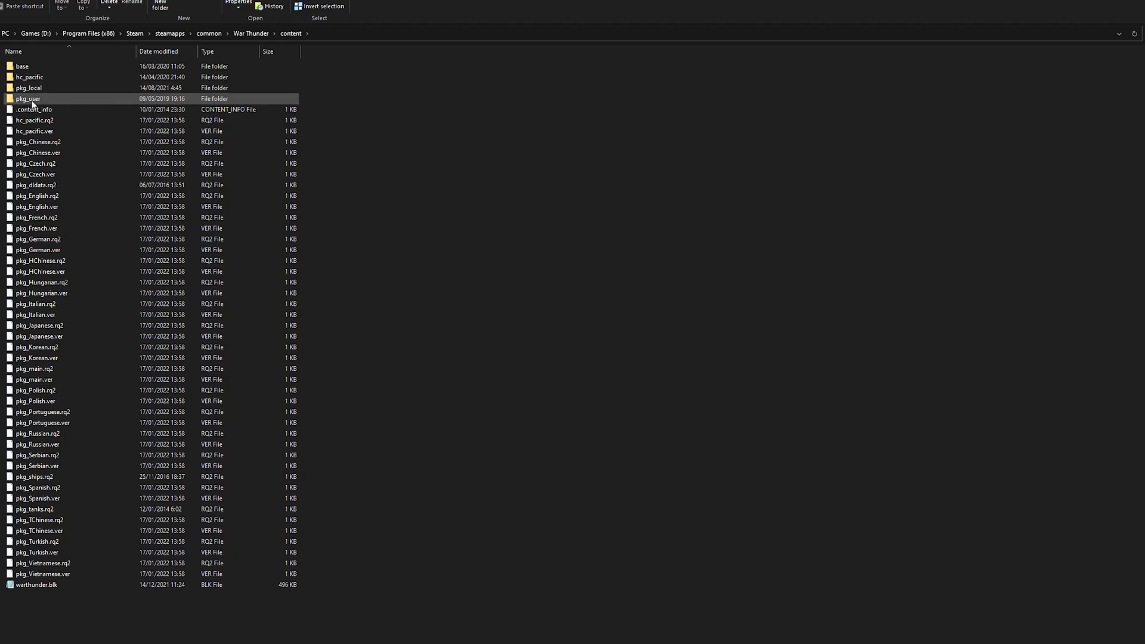
pyautogui.moveTo(32, 103)
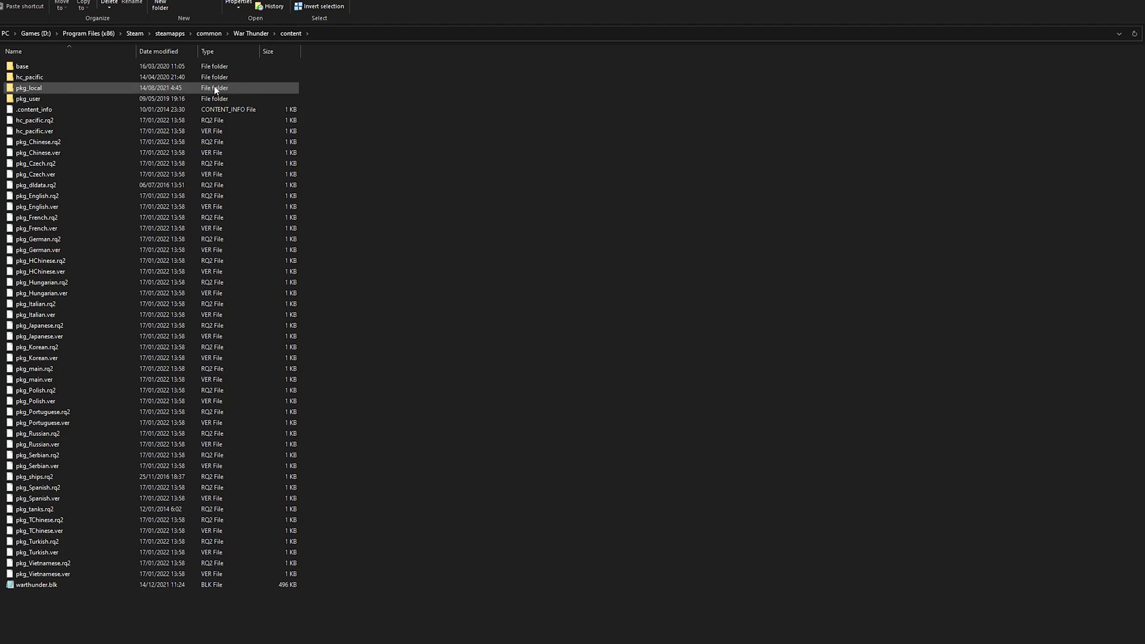
pyautogui.doubleClick(46, 93)
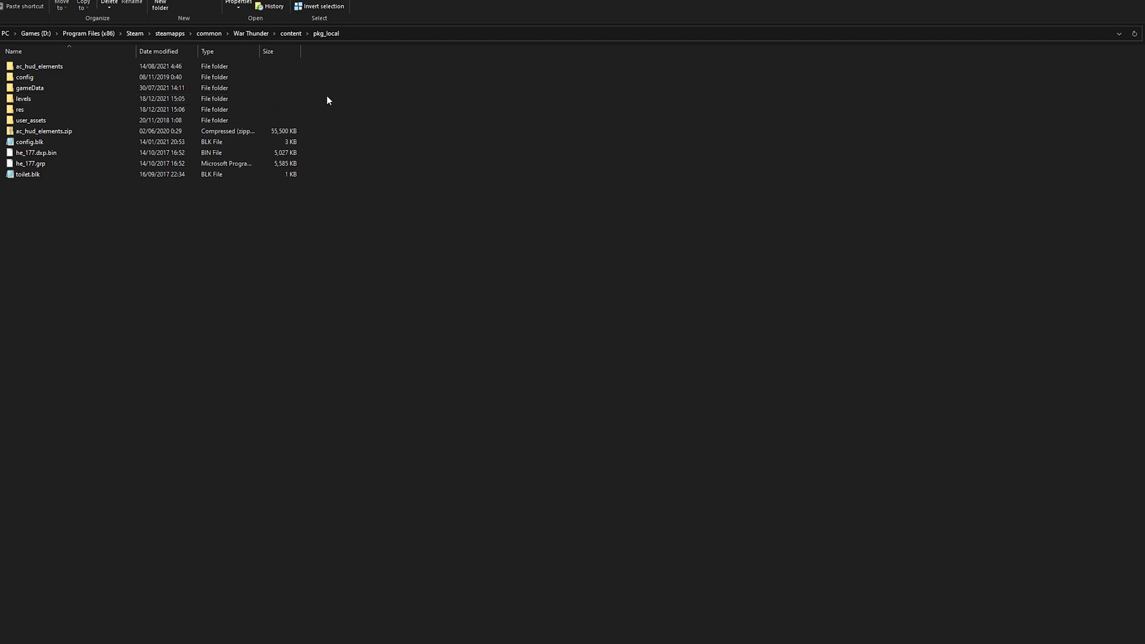
pyautogui.moveTo(29, 91)
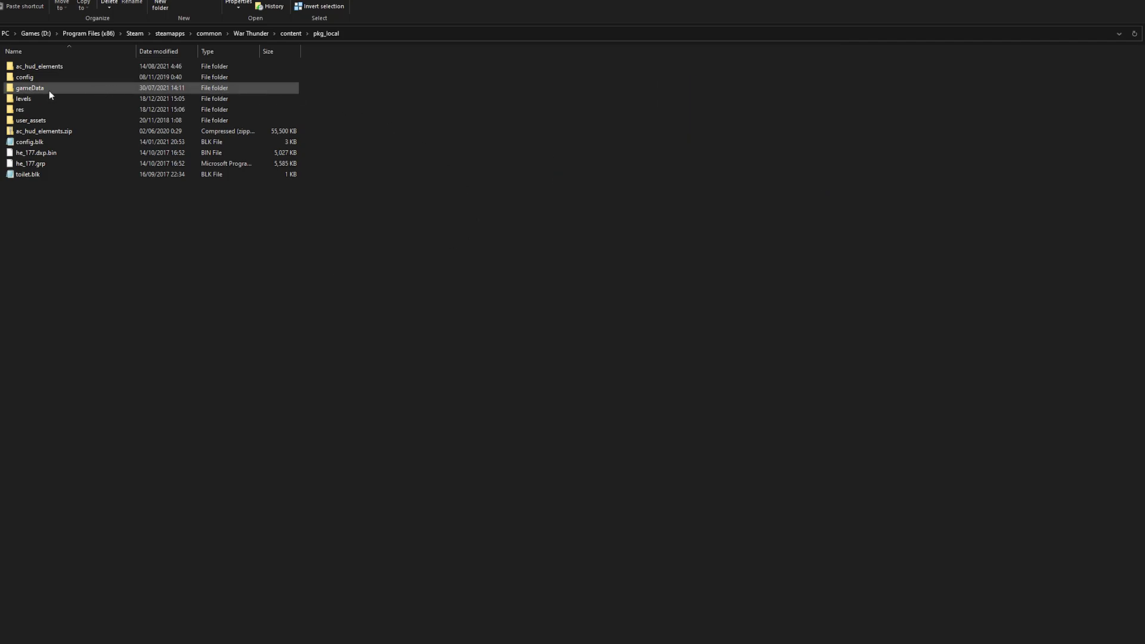
# Open gameData and look through units/ships and weapons, returning to gameData each time.
pyautogui.doubleClick(49, 89)
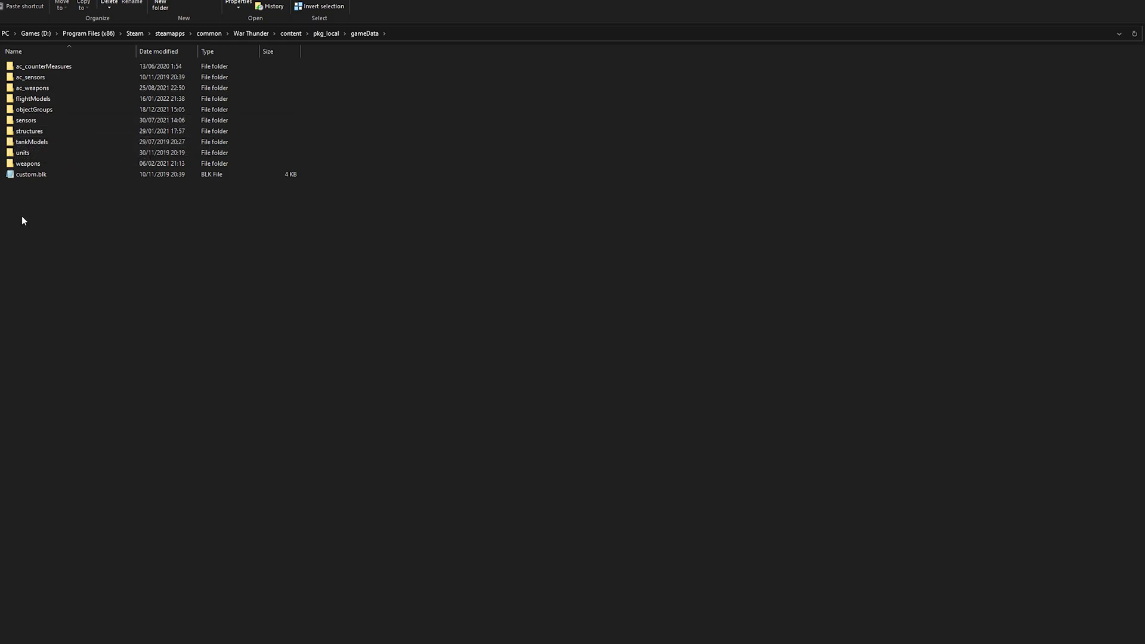
pyautogui.doubleClick(38, 154)
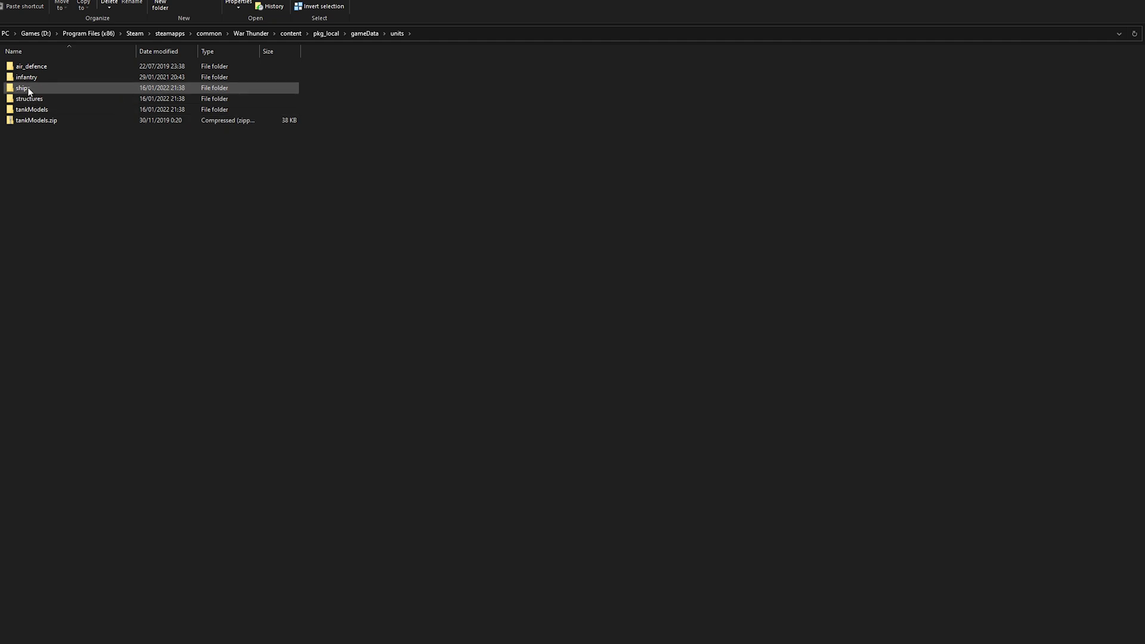
pyautogui.doubleClick(28, 91)
pyautogui.press('BackSpace')
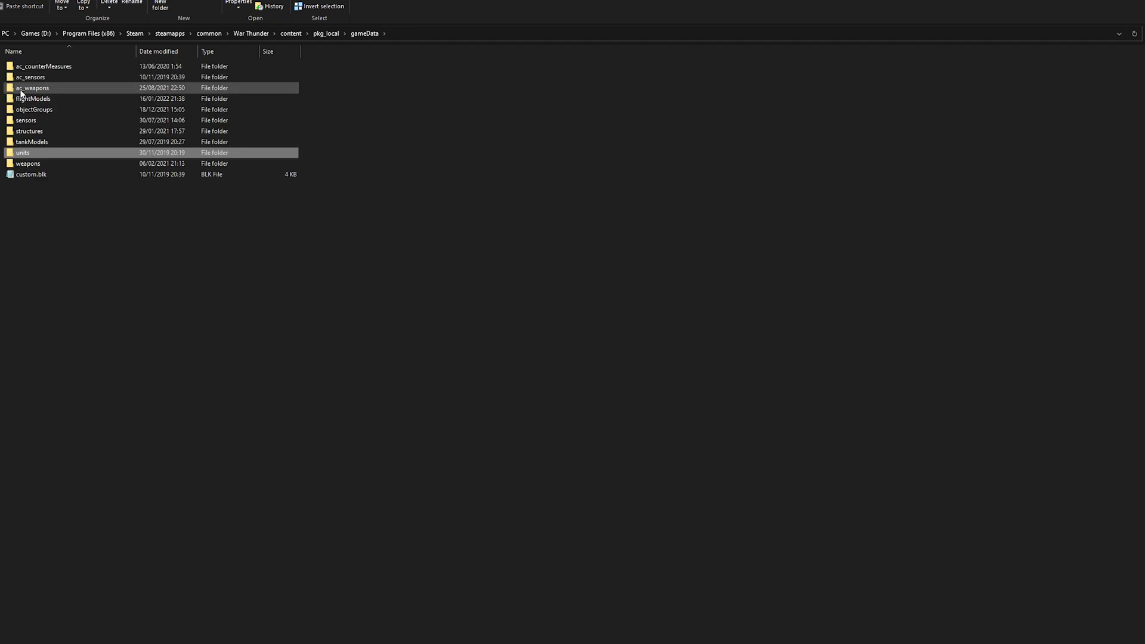
pyautogui.doubleClick(34, 166)
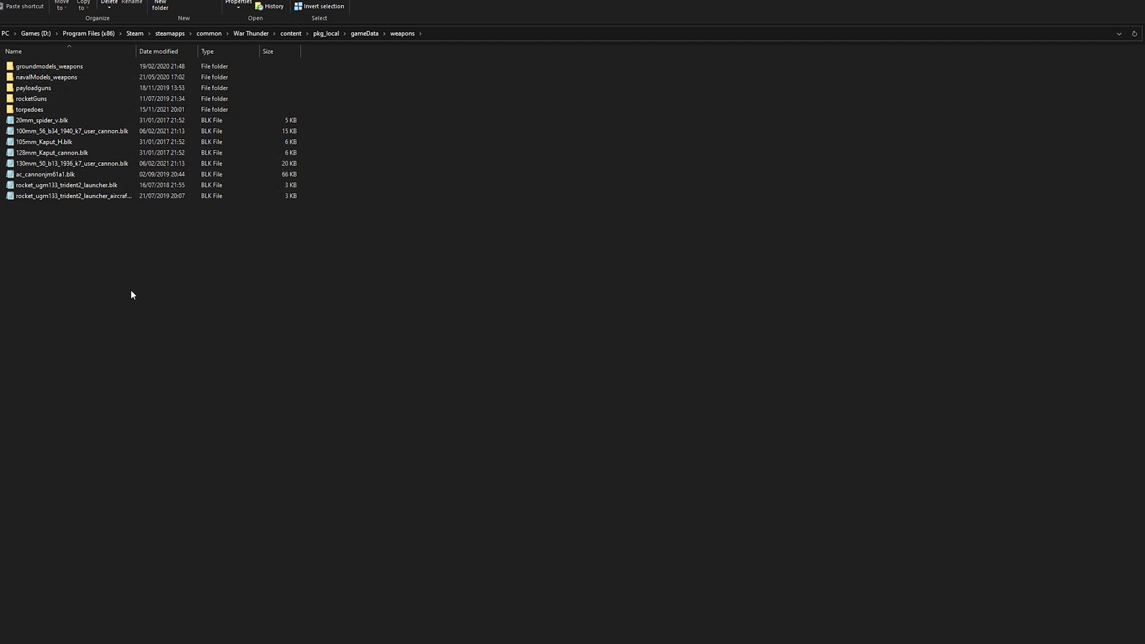
pyautogui.press('BackSpace')
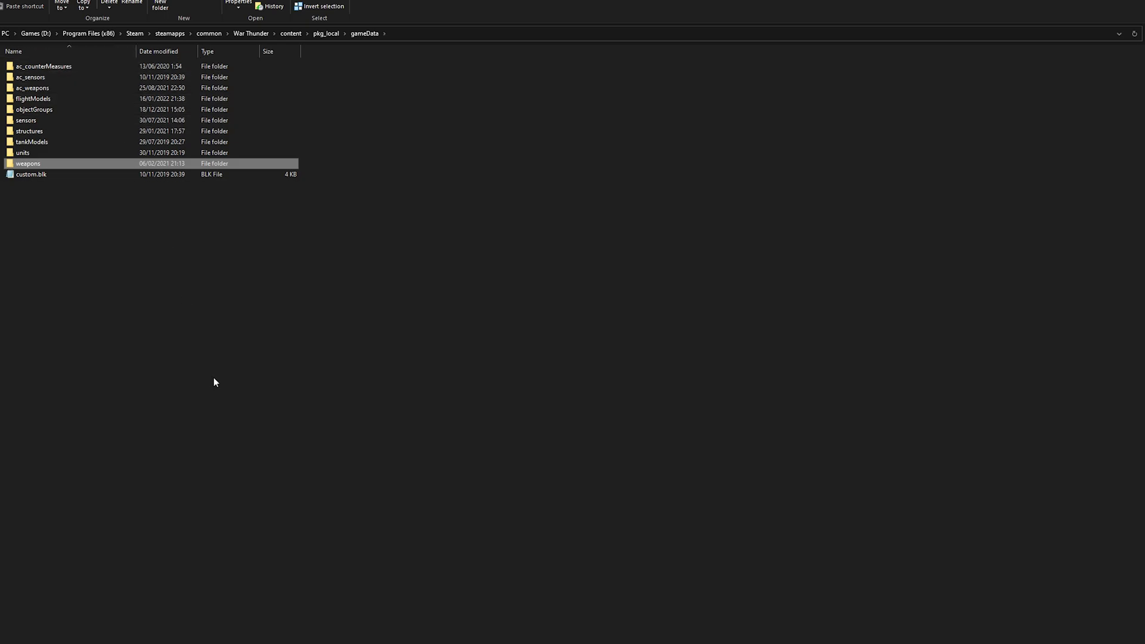
# Create a new empty file named sample.blk in flightModels, accepting the extension change.
pyautogui.doubleClick(75, 98)
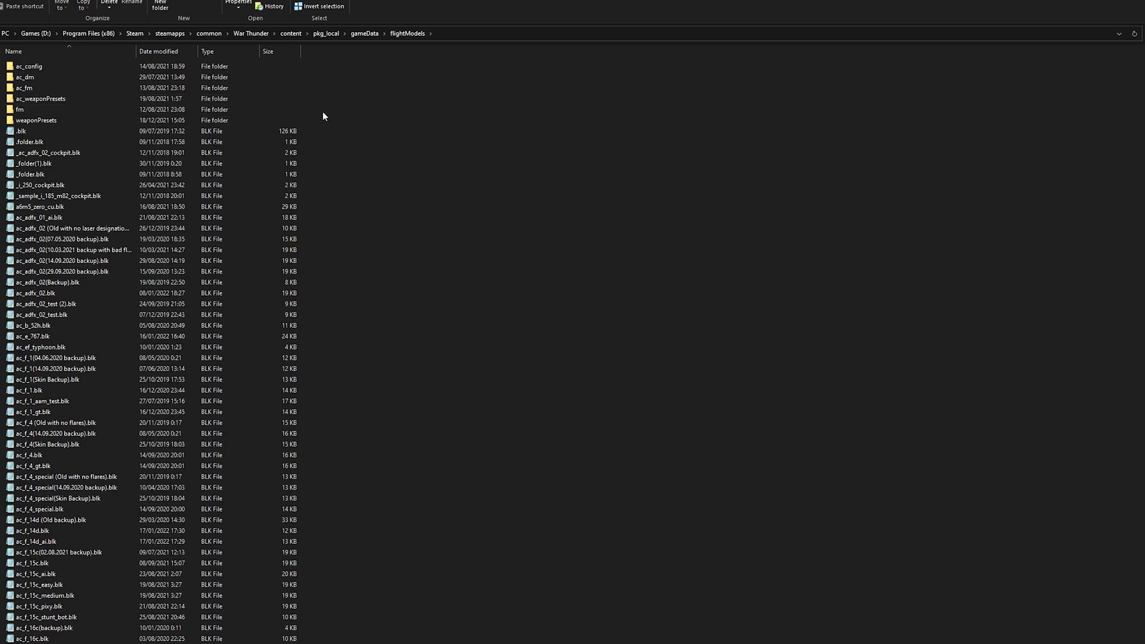
pyautogui.scroll(-10, 411, 268)
pyautogui.rightClick(419, 350)
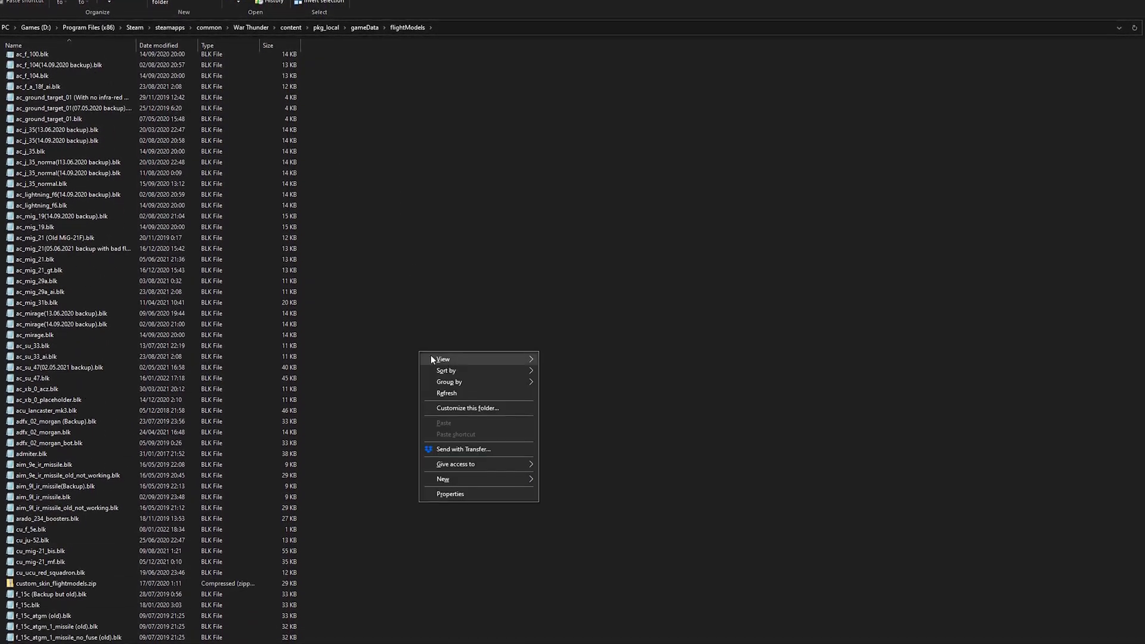
pyautogui.moveTo(485, 477)
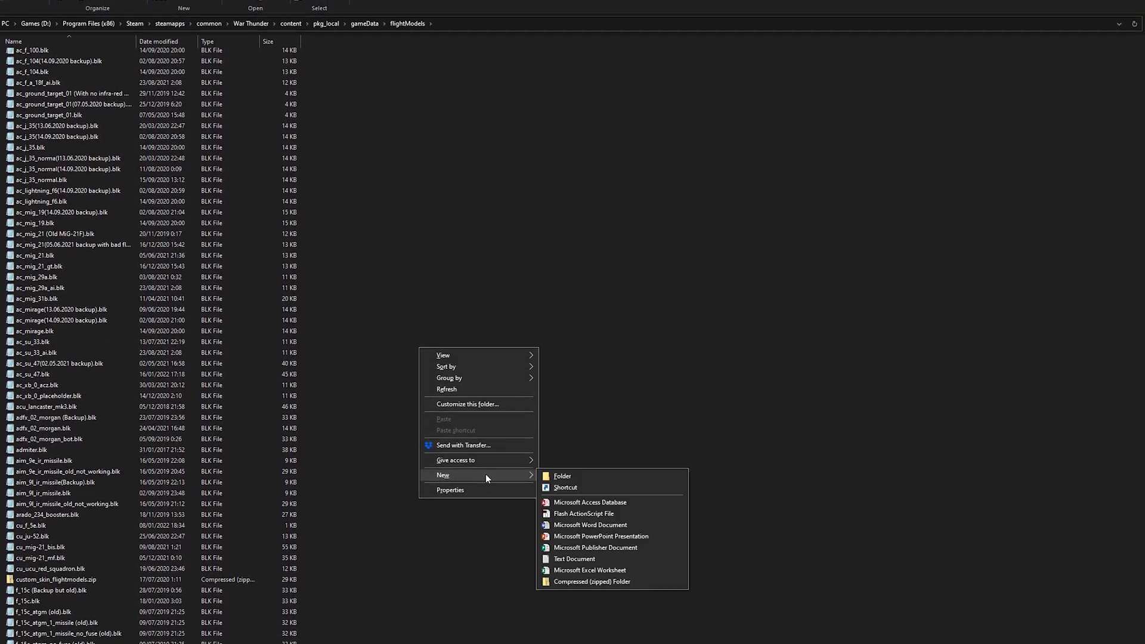
pyautogui.click(596, 555)
pyautogui.write('sample')
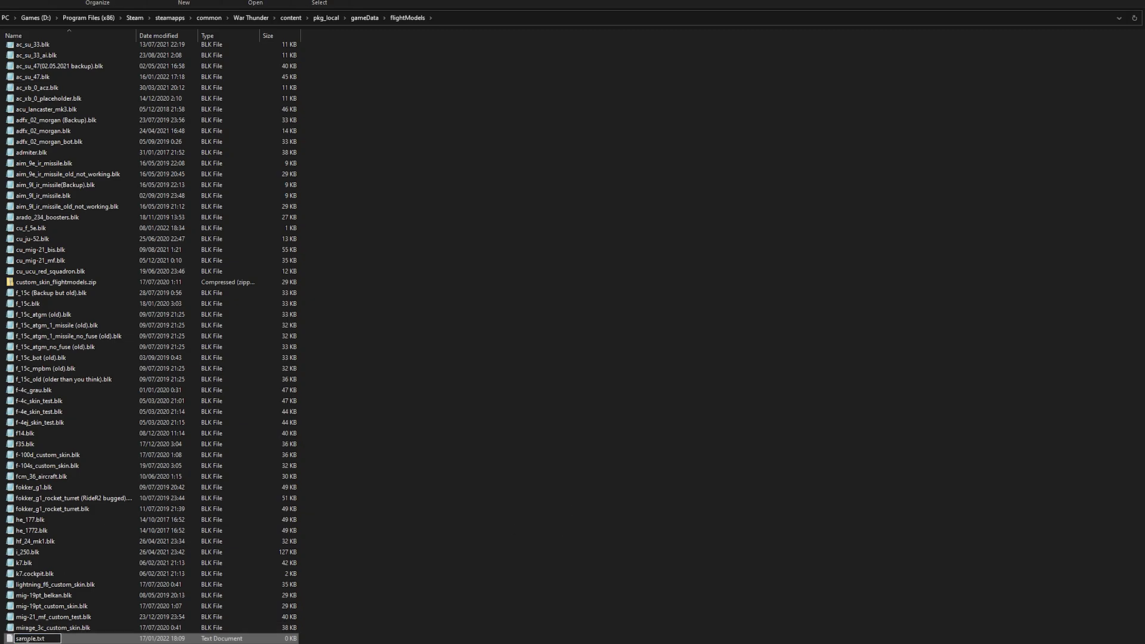
pyautogui.press('BackSpace')
pyautogui.press('BackSpace')
pyautogui.press('BackSpace')
pyautogui.write('blk')
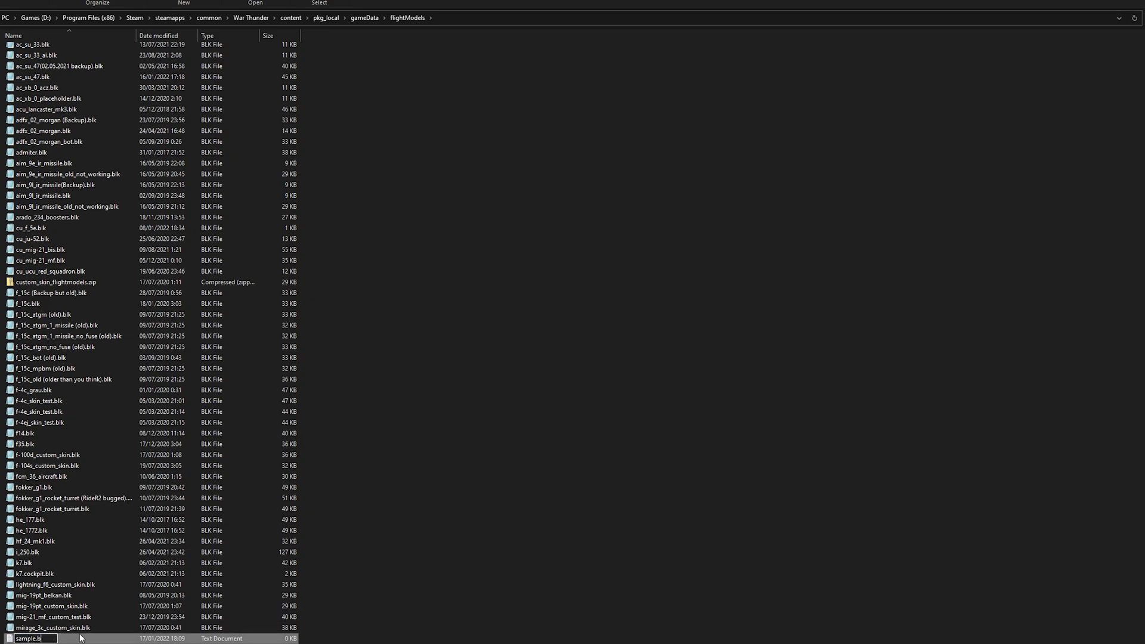
pyautogui.press('Return')
pyautogui.click(611, 303)
# Open sample.blk in Notepad and maximize the window.
pyautogui.doubleClick(37, 639)
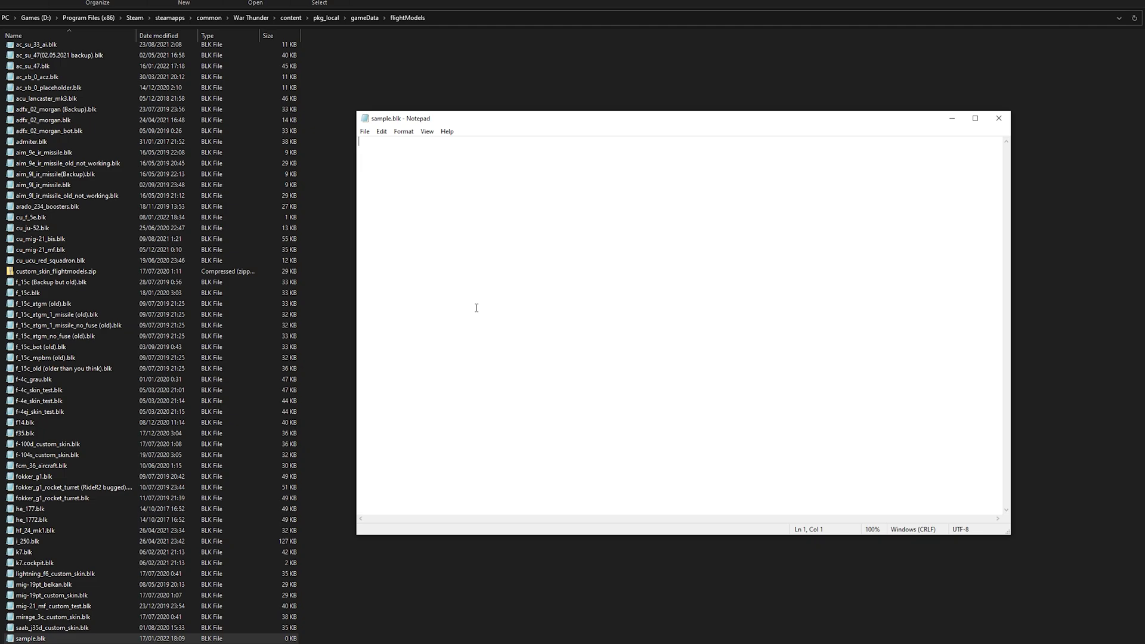
pyautogui.rightClick(69, 638)
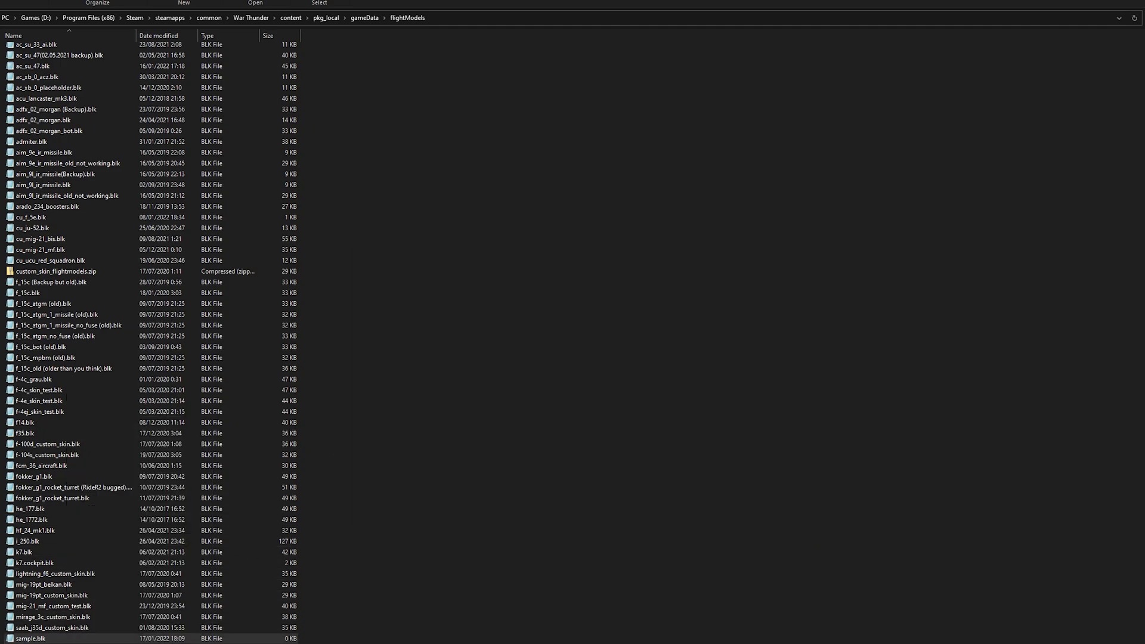
pyautogui.hotkey('alt', 'Tab')
pyautogui.press('alt')
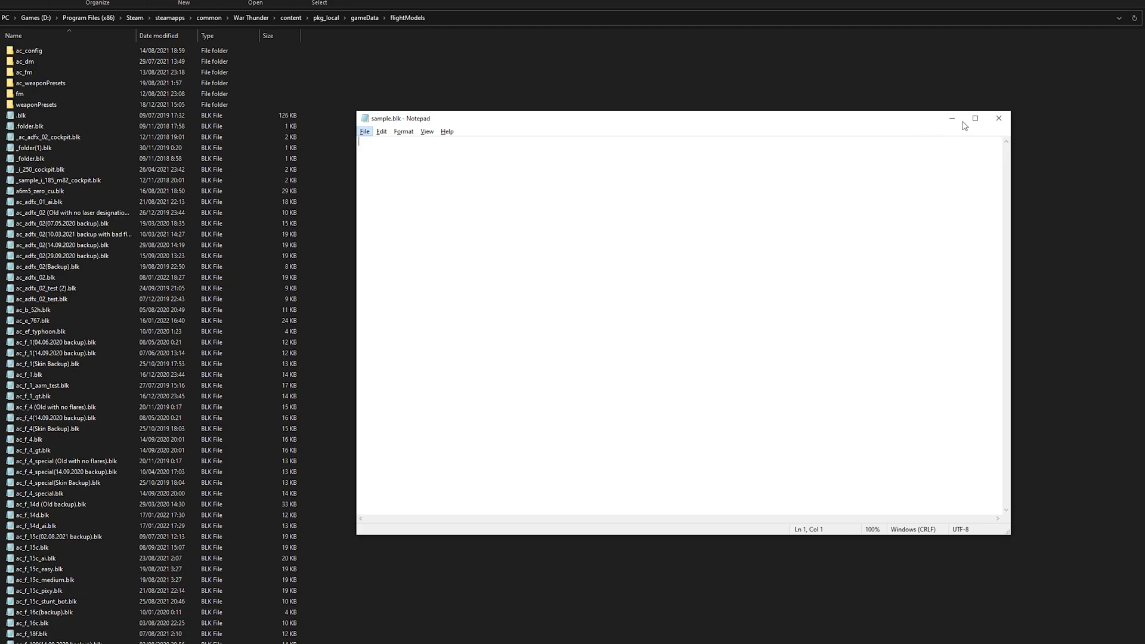
pyautogui.click(976, 119)
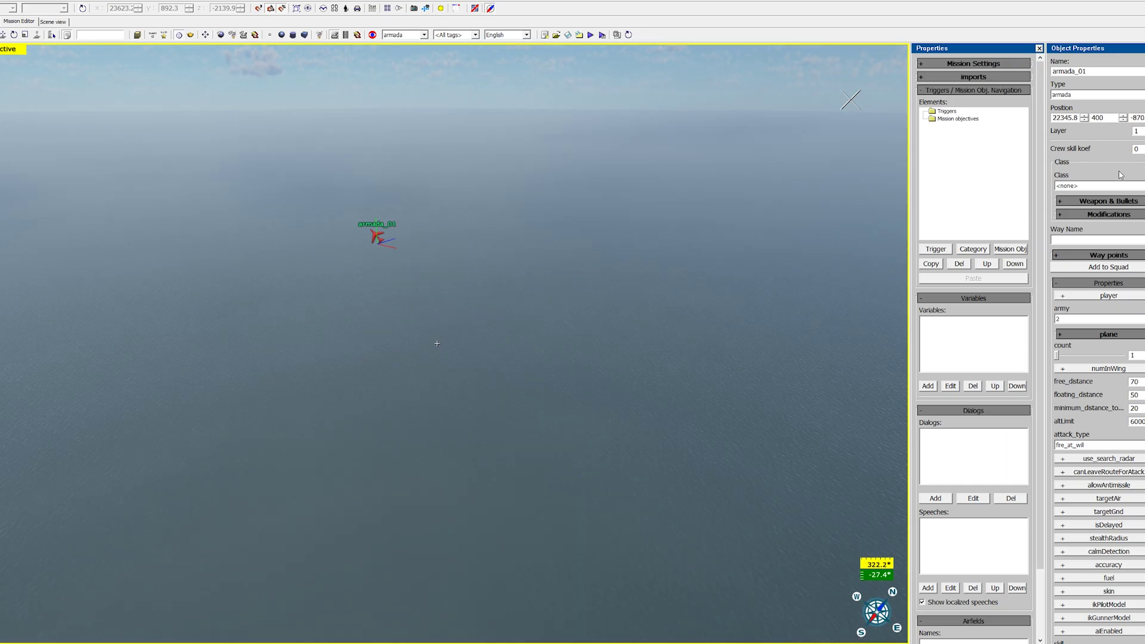
# Set armada_01's Class to f-5e in Object Properties.
pyautogui.click(1109, 185)
pyautogui.write('f-100a_china')
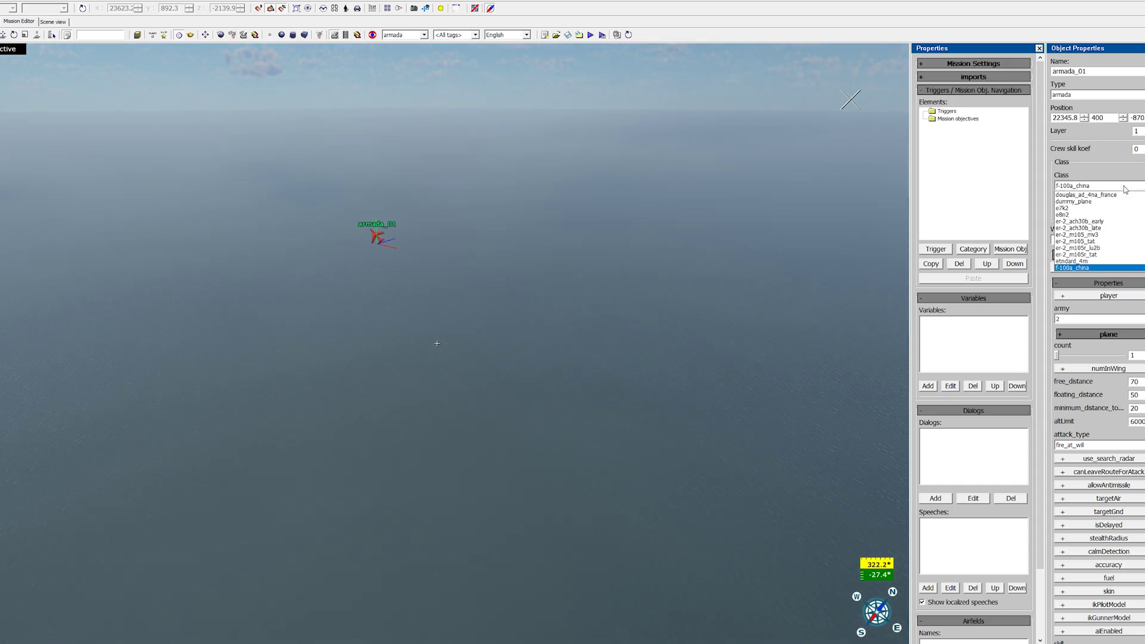
pyautogui.scroll(-10, 1111, 230)
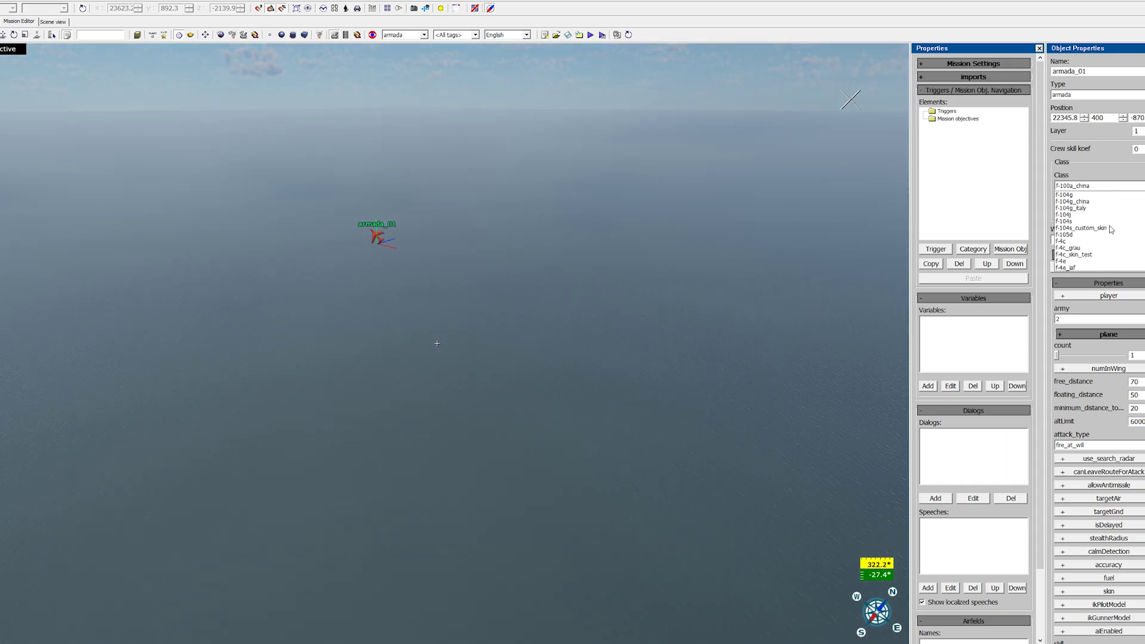
pyautogui.scroll(-5, 1110, 226)
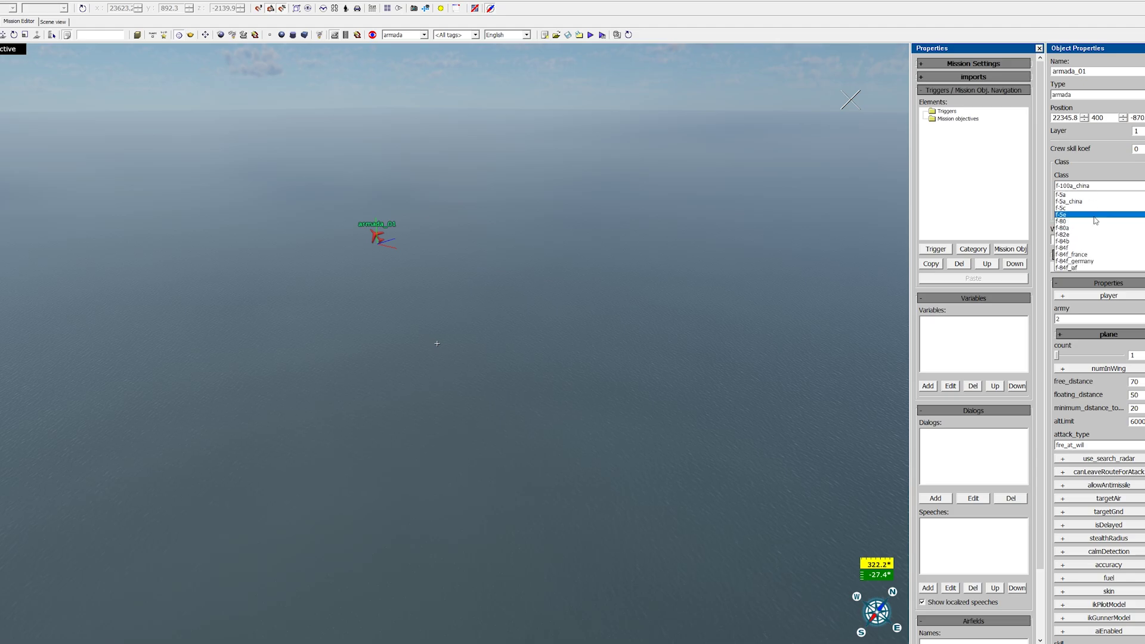
pyautogui.click(1093, 216)
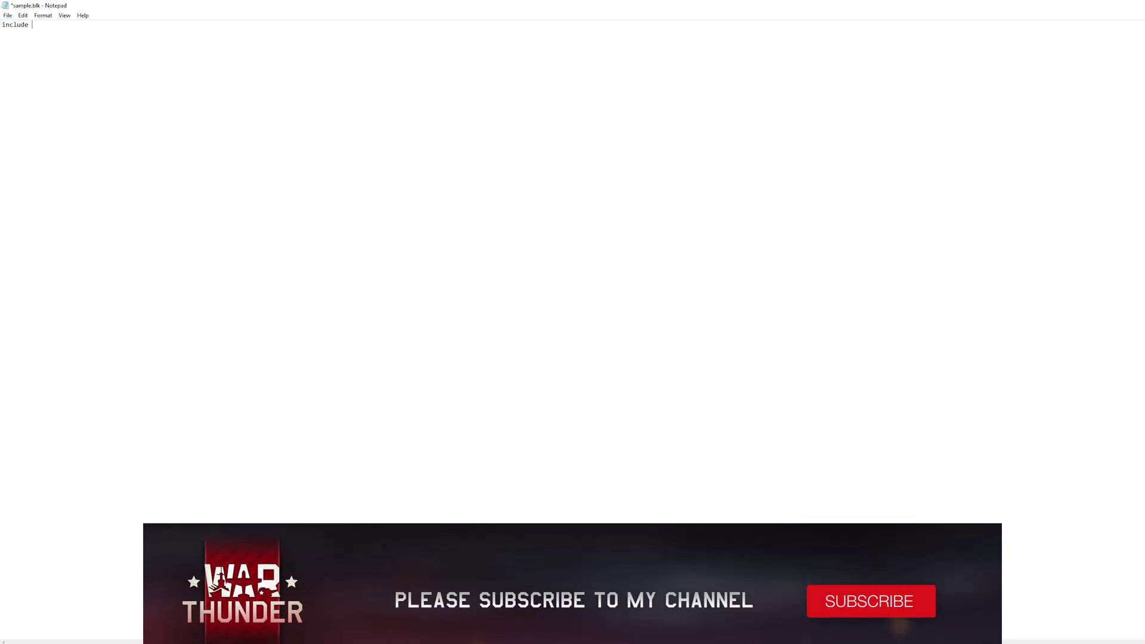
# Paste the path "#/develop/gameBase/gameData/flightModels/f-5e.blk" after include in sample.blk.
pyautogui.write('"#/develop/gameBase/gameData/flightModels/f-5e.blk"')
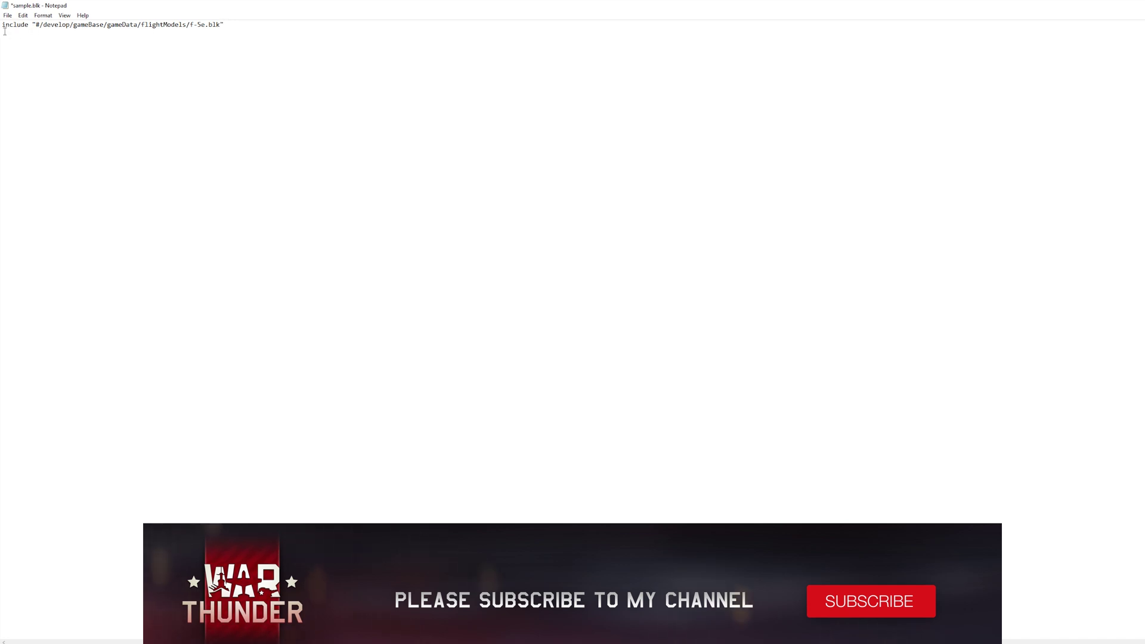
pyautogui.moveTo(2, 25); pyautogui.dragTo(202, 29)
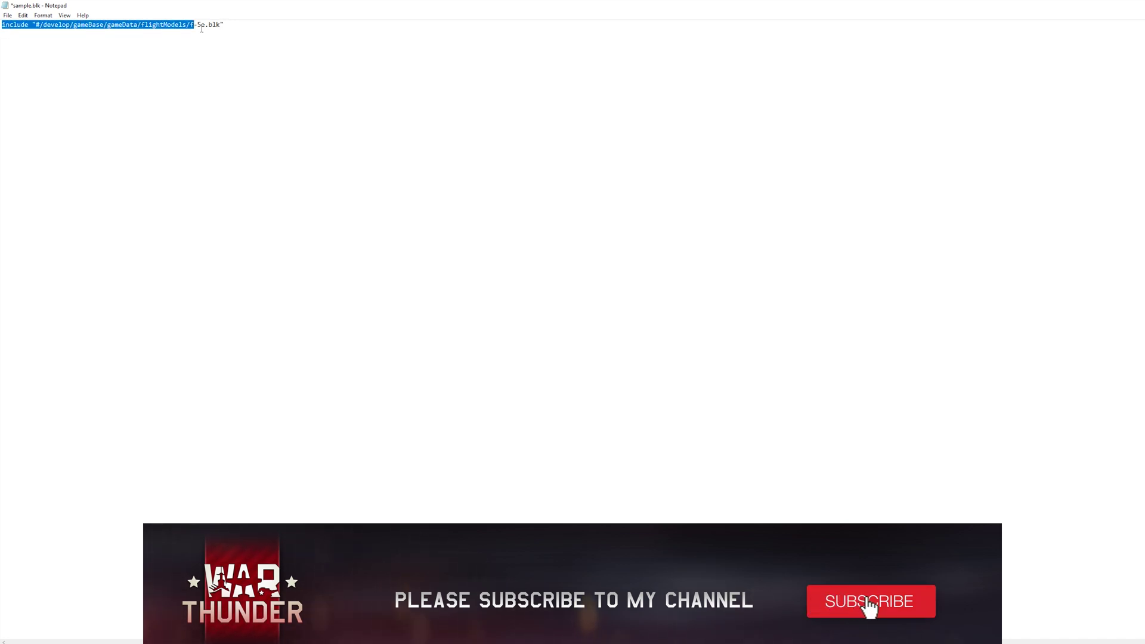
pyautogui.click(236, 28)
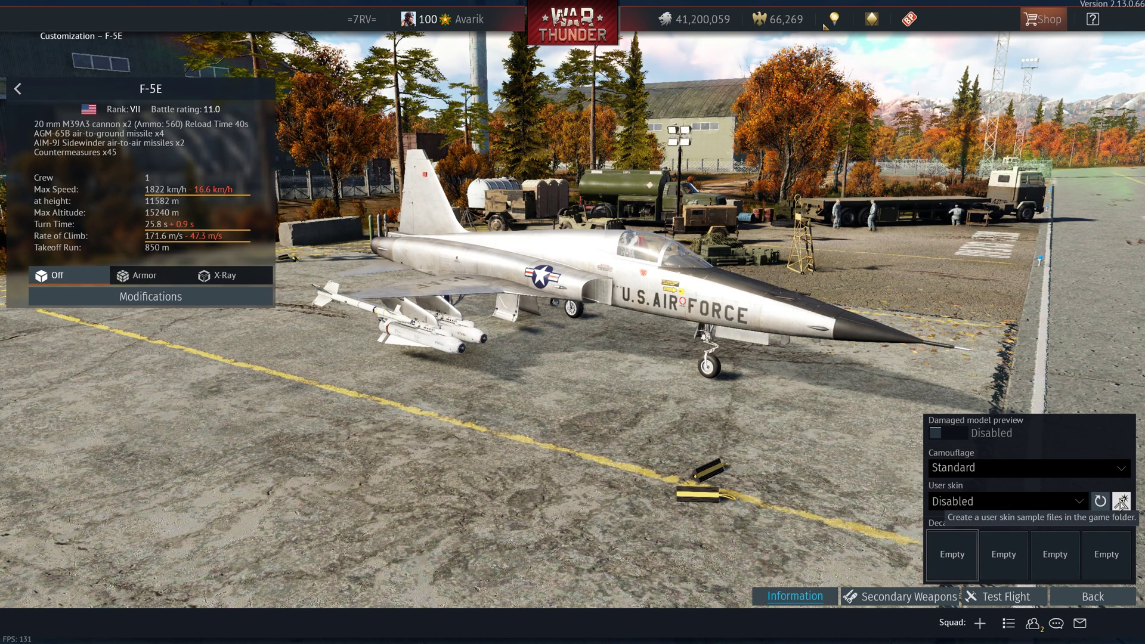
# Generate the F-5E user skin template and open UserSkins/template_f-5e/f-5e.blk in Notepad.
pyautogui.click(1121, 503)
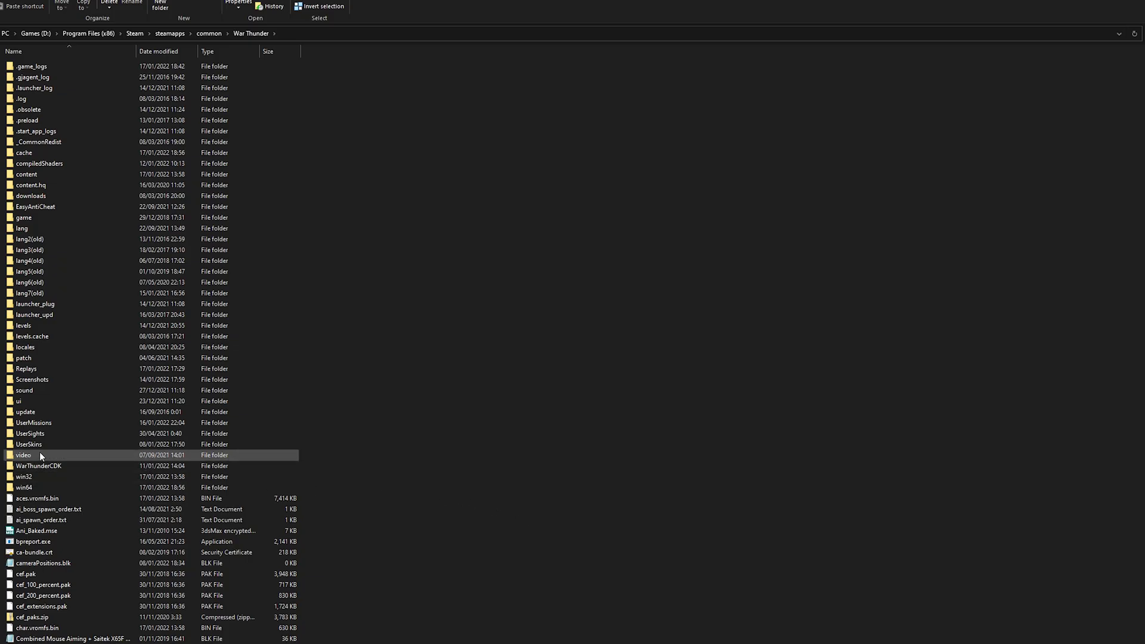
pyautogui.doubleClick(31, 445)
pyautogui.scroll(-8, 74, 446)
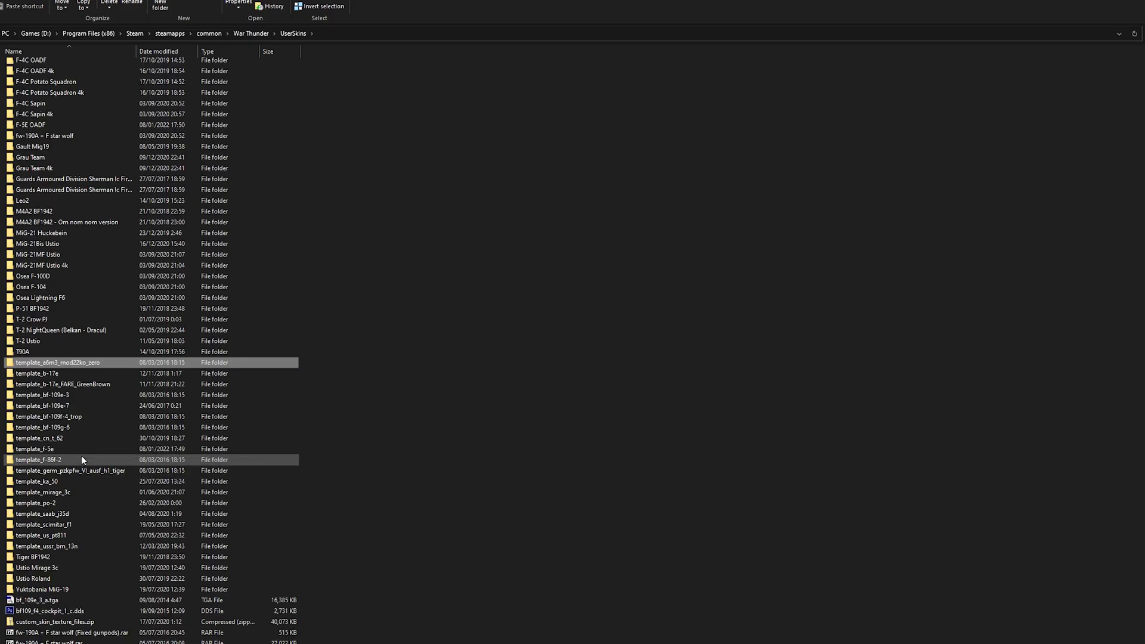
pyautogui.doubleClick(52, 449)
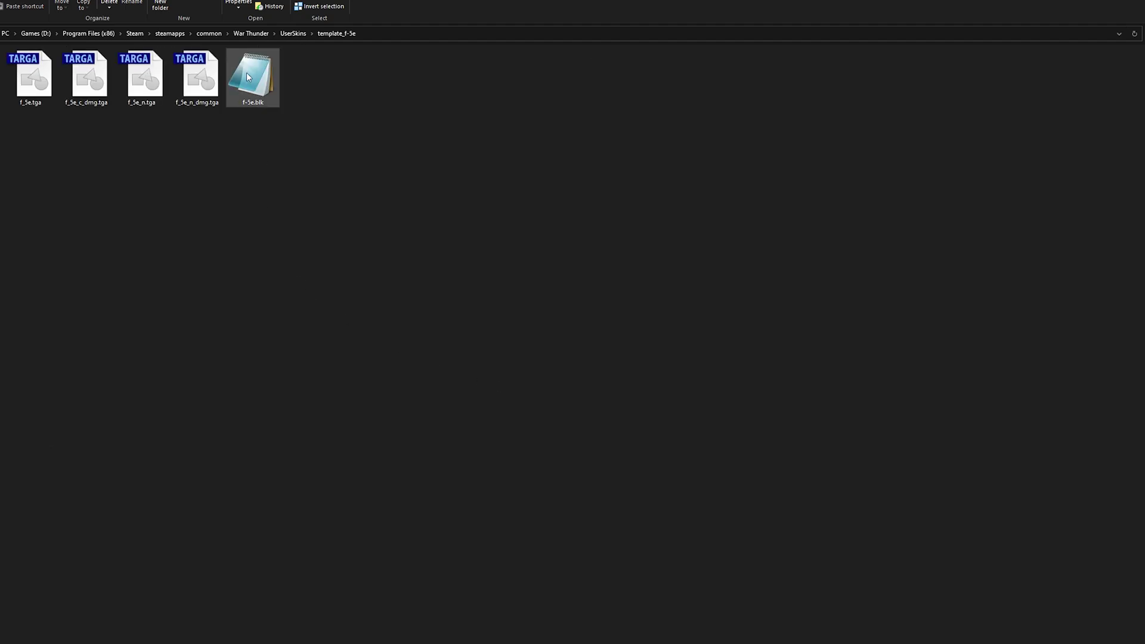
pyautogui.doubleClick(248, 76)
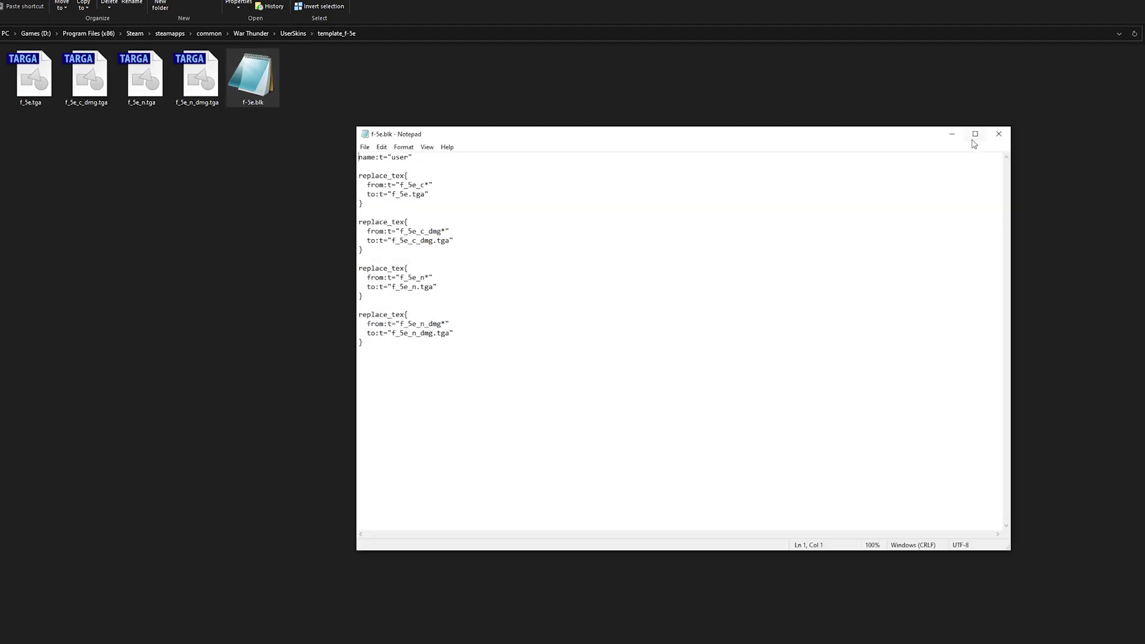
# Copy the f-5e.blk template into sample.blk below the include line and wrap it in a skin block.
pyautogui.click(975, 135)
pyautogui.hotkey('ctrl', 'a')
pyautogui.hotkey('ctrl', 'c')
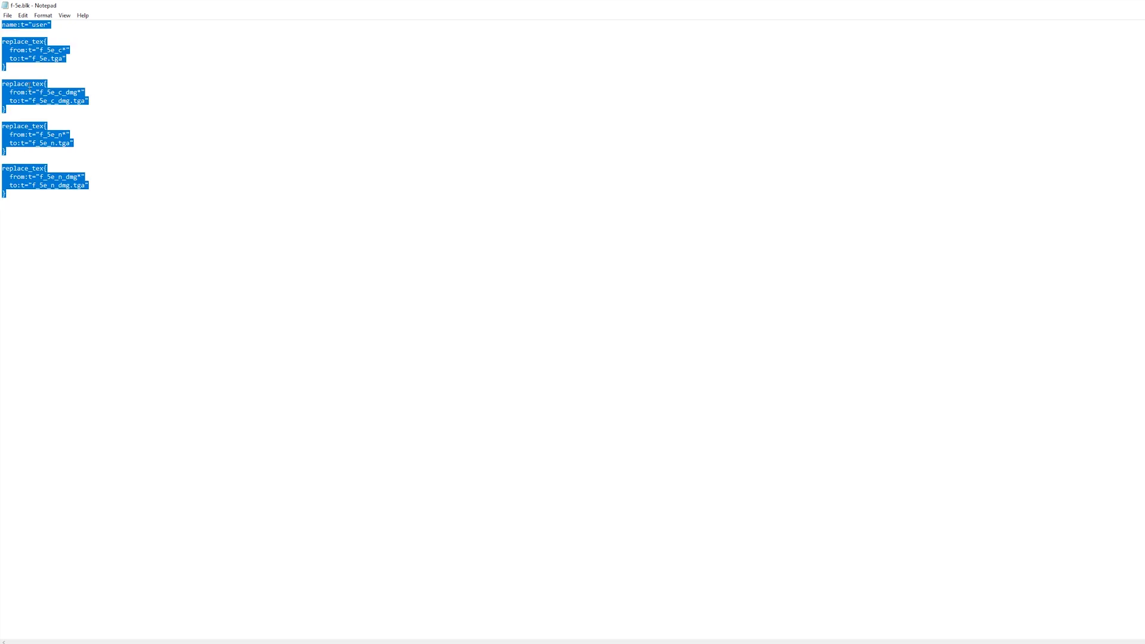
pyautogui.hotkey('alt', 'F4')
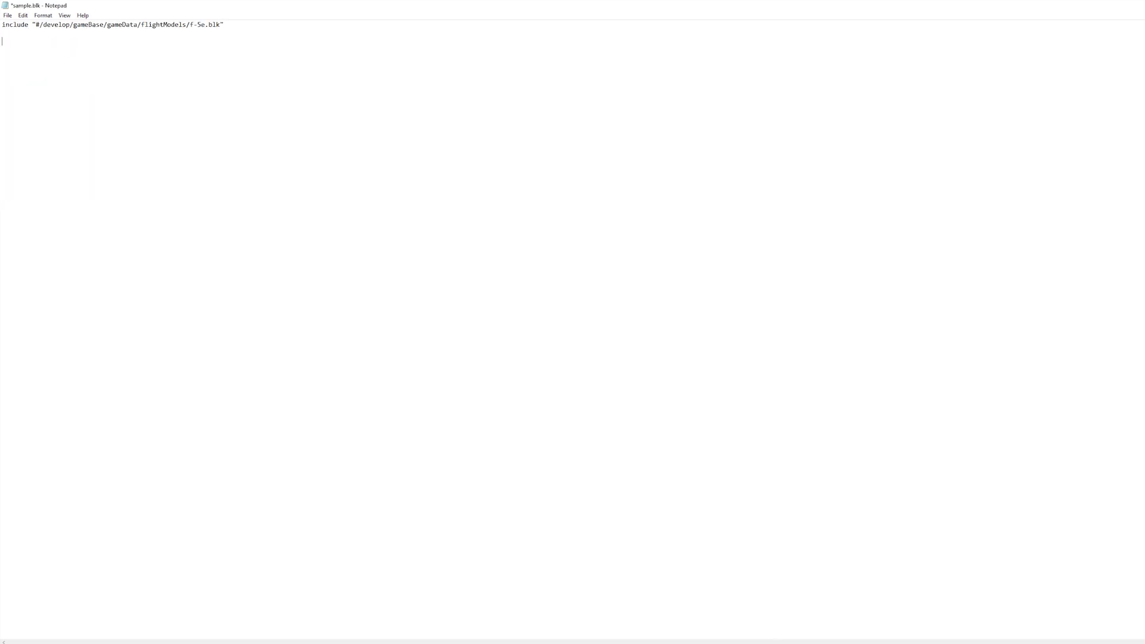
pyautogui.hotkey('ctrl', 'v')
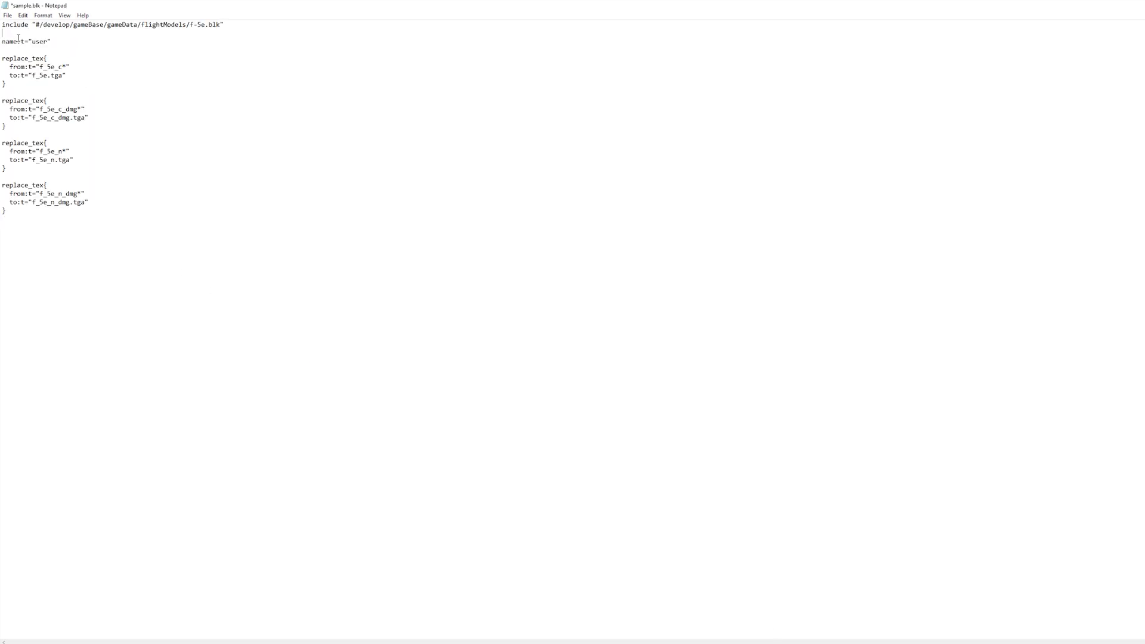
pyautogui.press('Return')
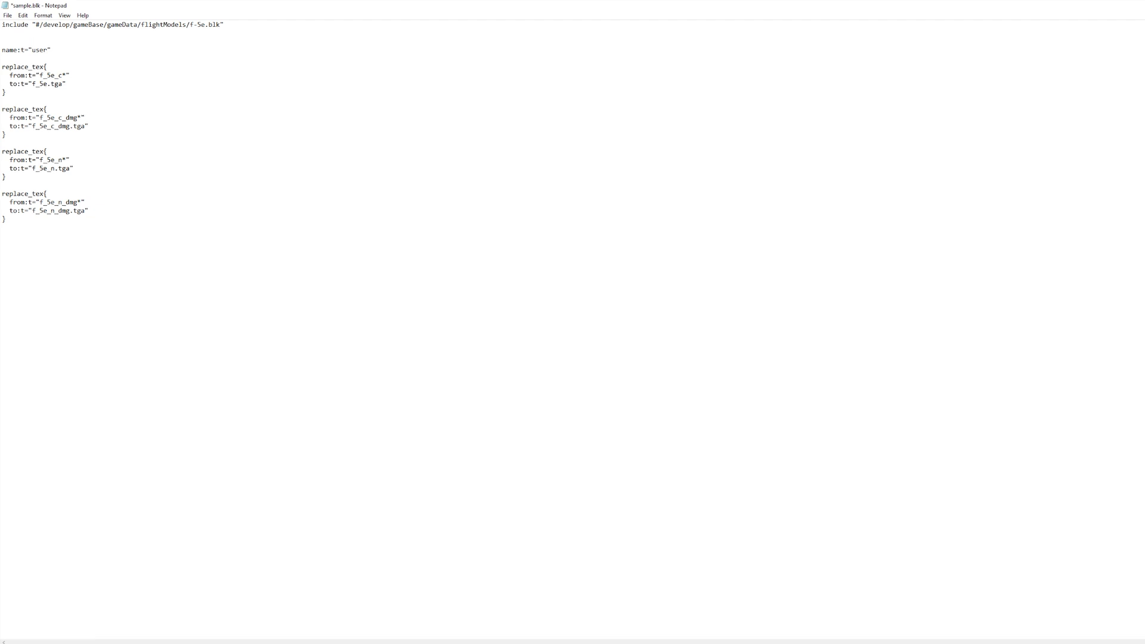
pyautogui.write('skin{')
pyautogui.click(61, 227)
# Give the skin a custom name and point the first texture to UserSkins\F-5E OADF f_5e_c.dds.
pyautogui.doubleClick(39, 50)
pyautogui.write('not_wardoggo')
pyautogui.moveTo(77, 87)
pyautogui.mouseDown()
pyautogui.moveTo(4, 84)
pyautogui.moveTo(56, 85)
pyautogui.moveTo(30, 84)
pyautogui.mouseUp()
pyautogui.write('"UserSkins\\folder\\filename.type"')
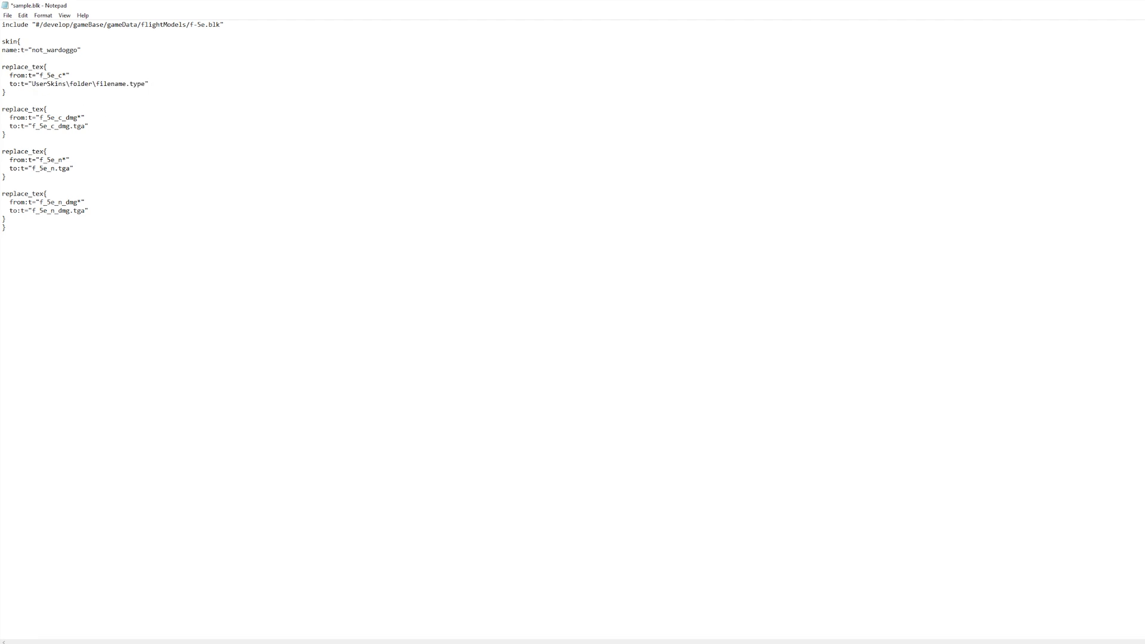
pyautogui.moveTo(150, 84); pyautogui.dragTo(30, 84)
pyautogui.write('"UserSkins\\F-5E OADF\\f_5e_c.dds"')
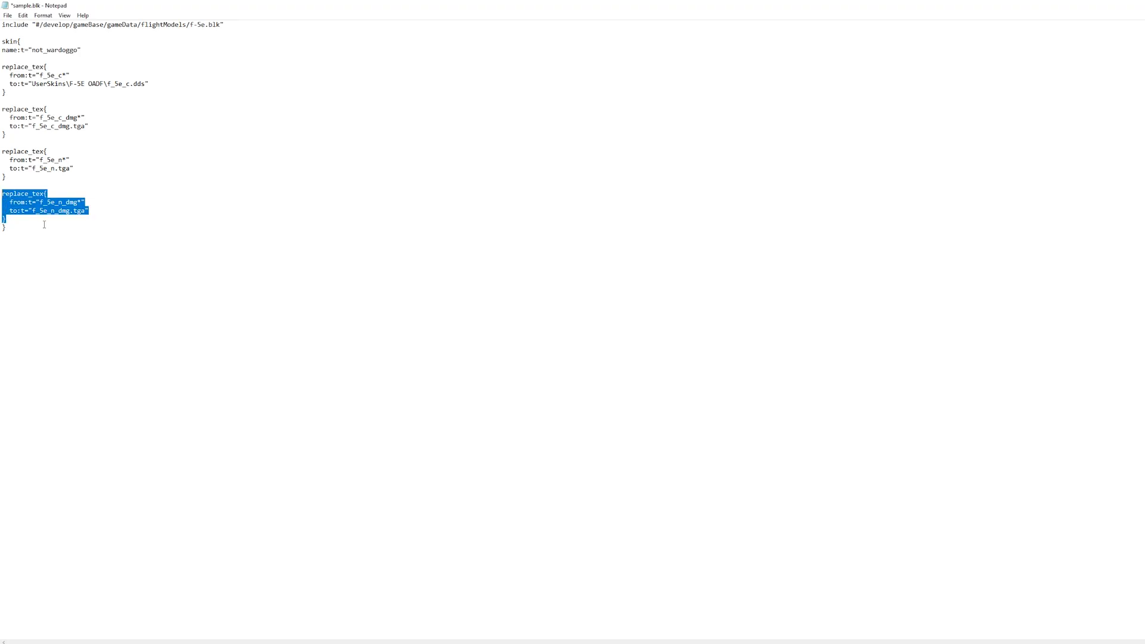
# Add a replace_tex block for aero_5a_c* pointing to an aero_5a .dds in UserSkins\F-5E OADF.
pyautogui.click(45, 224)
pyautogui.press('Return')
pyautogui.press('Return')
pyautogui.write('replace_tex{   from:t="f_5e_n_dmg*"   to:t="f_5e_n_dmg.tga" }')
pyautogui.moveTo(85, 247); pyautogui.dragTo(39, 247)
pyautogui.write('aero_5a_c*')
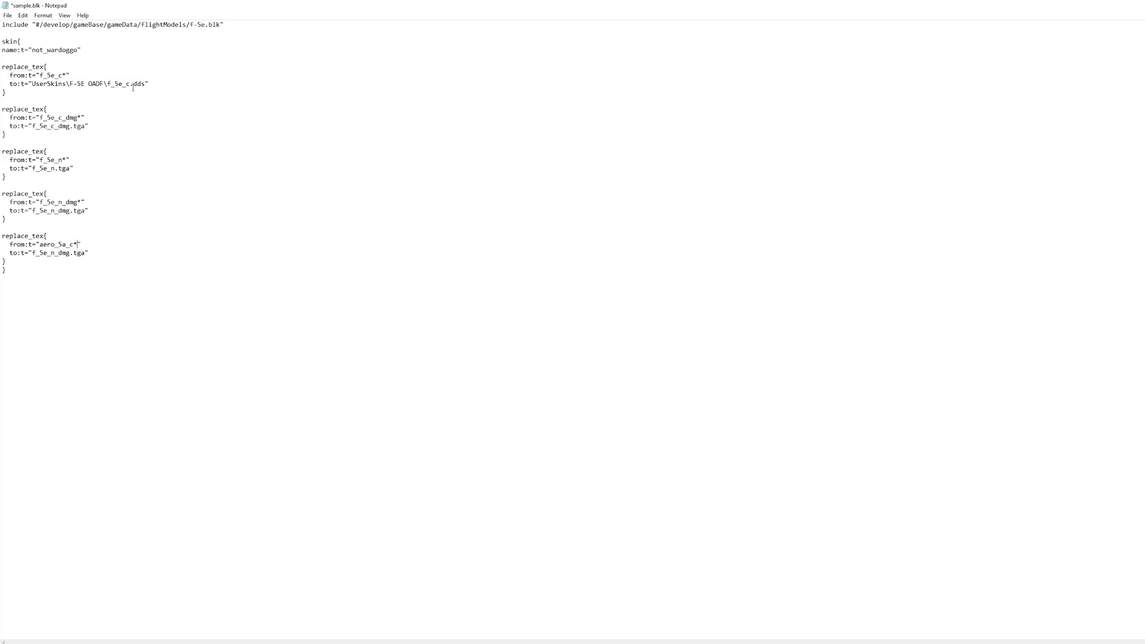
pyautogui.moveTo(146, 88); pyautogui.dragTo(34, 88)
pyautogui.moveTo(86, 256); pyautogui.dragTo(37, 256)
pyautogui.write('UserSkins\\F-5E OADF\\f_5e_c.dds')
pyautogui.moveTo(107, 253); pyautogui.dragTo(132, 253)
pyautogui.write('aeero')
pyautogui.press('BackSpace')
pyautogui.press('BackSpace')
pyautogui.press('BackSpace')
pyautogui.write('ro_5a_')
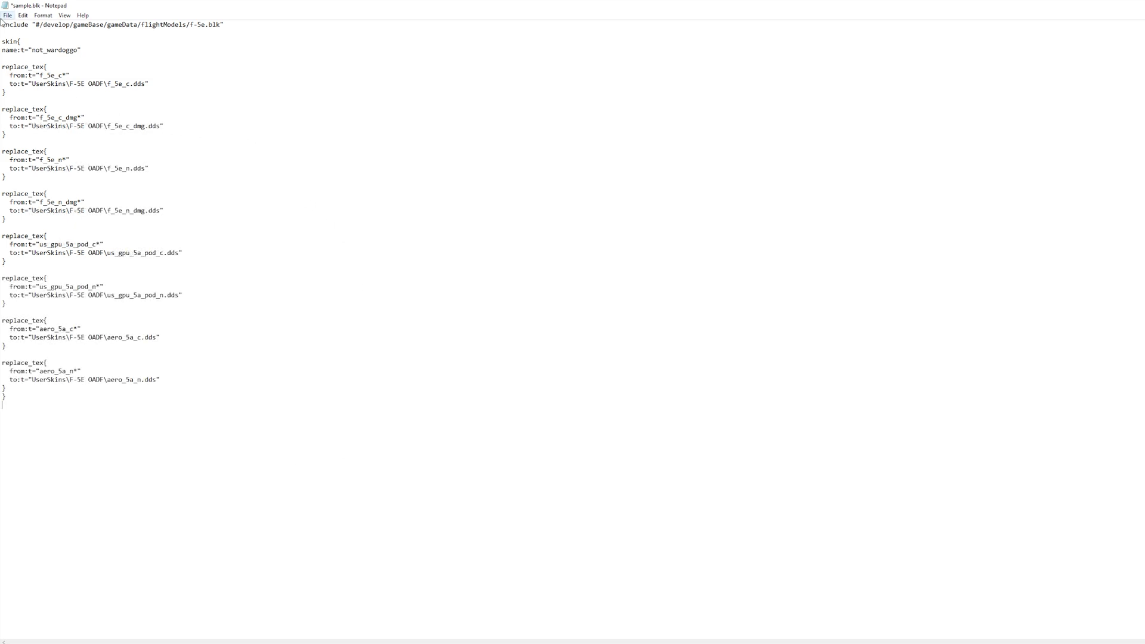
# Save sample.blk, close Notepad, and rename the file to cu_f_5e.blk.
pyautogui.click(8, 16)
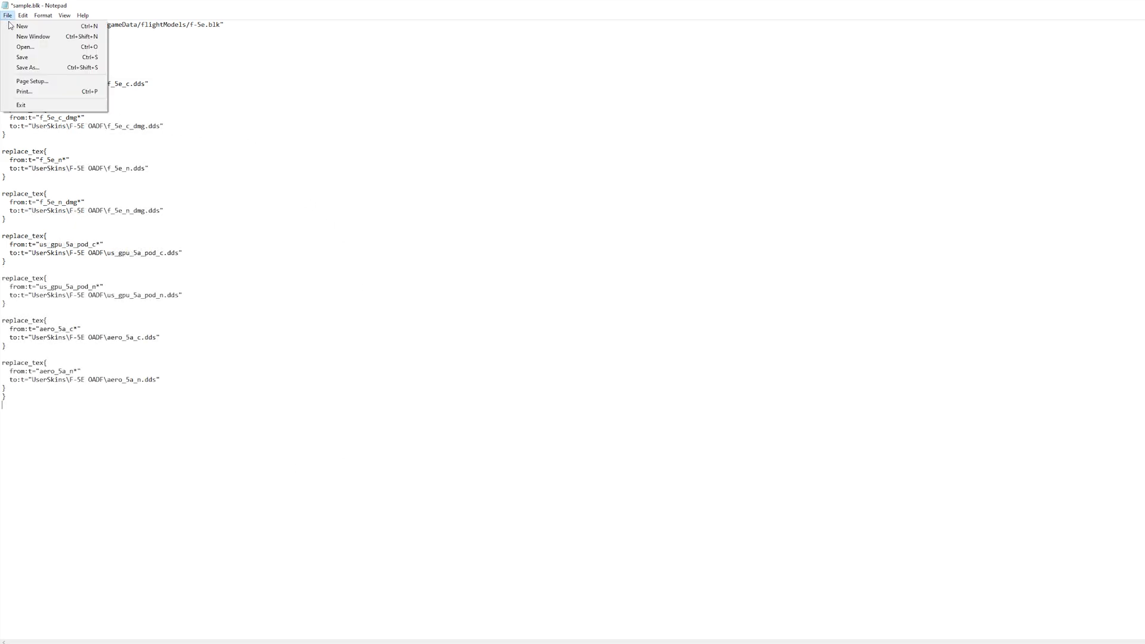
pyautogui.click(23, 56)
pyautogui.hotkey('alt', 'F4')
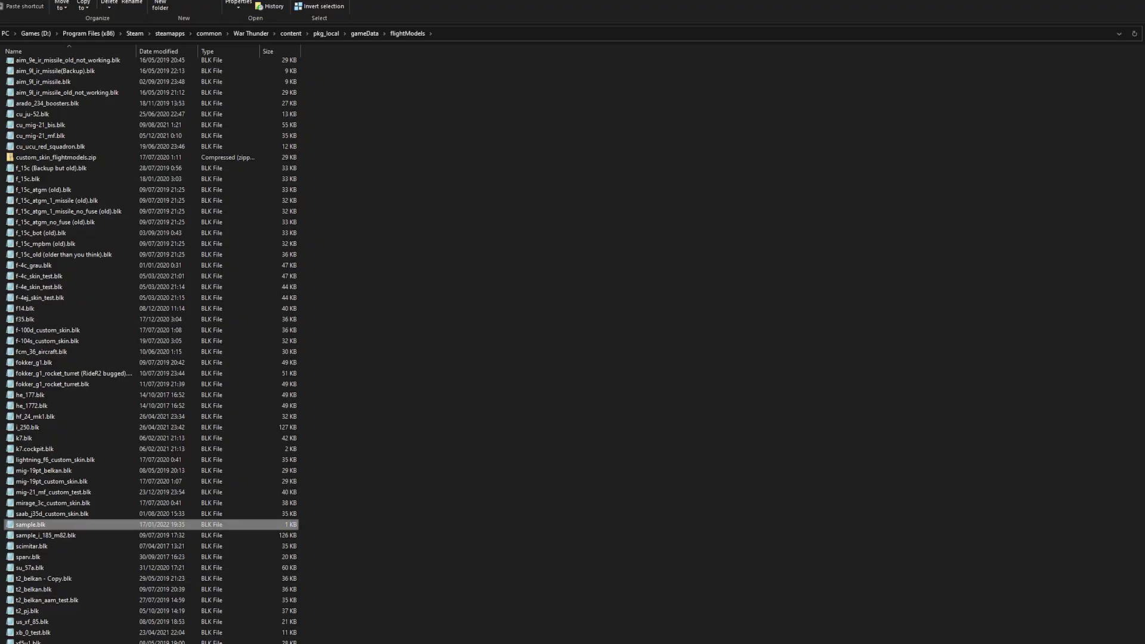
pyautogui.click(36, 525)
pyautogui.click(26, 528)
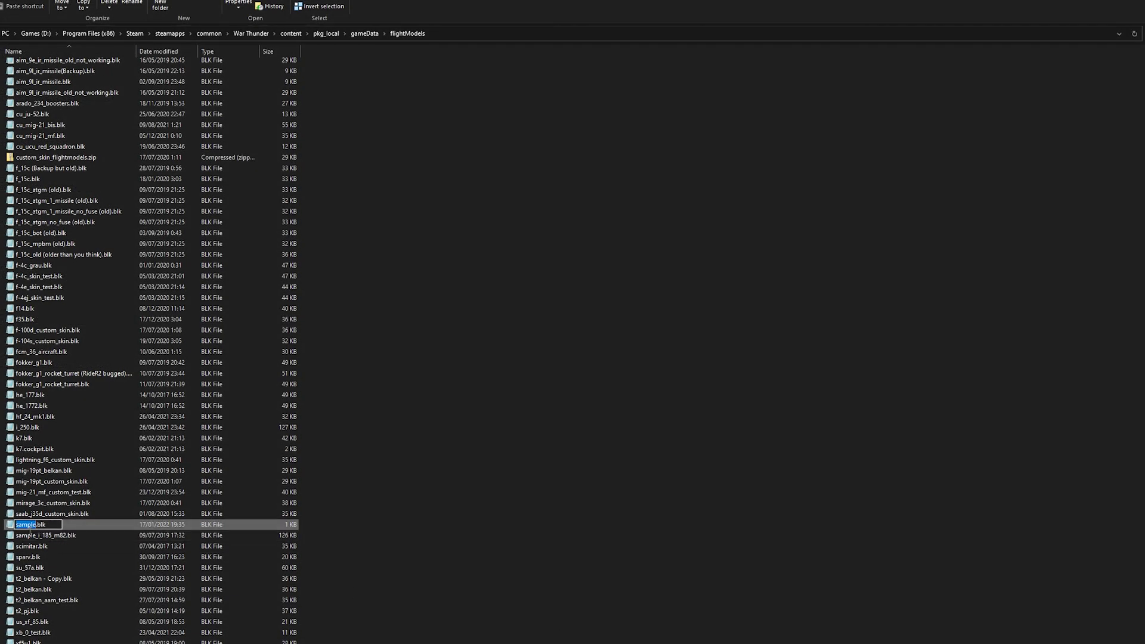
pyautogui.write('cu_f_')
pyautogui.write('5e')
pyautogui.press('Return')
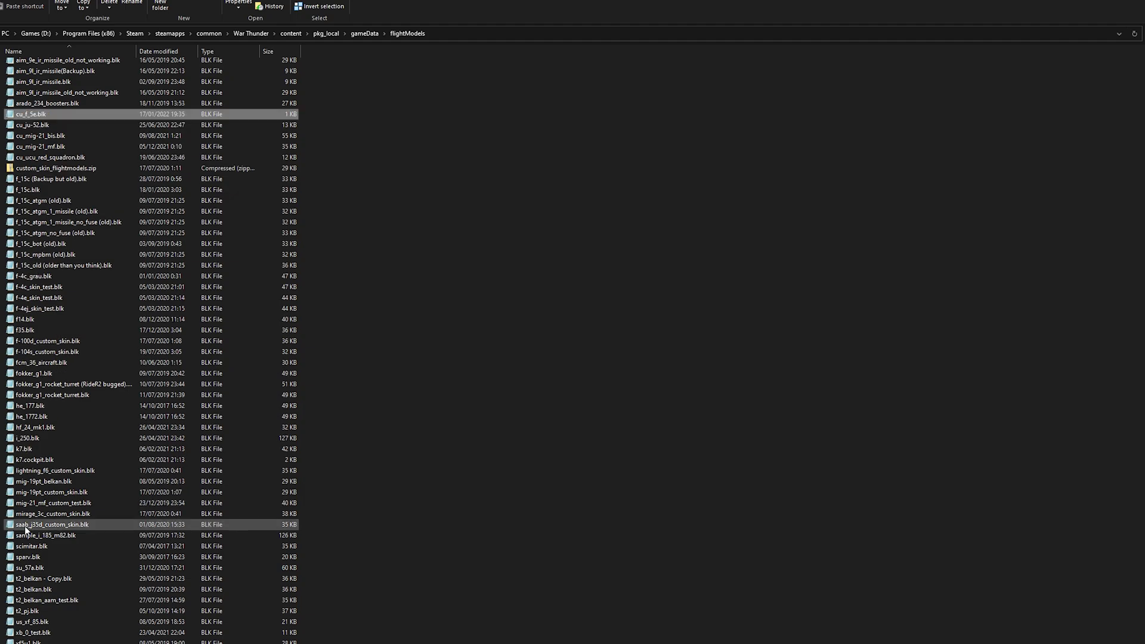
# Look inside the fm and weaponPresets folders, then return to the flightModels listing.
pyautogui.scroll(6, 68, 379)
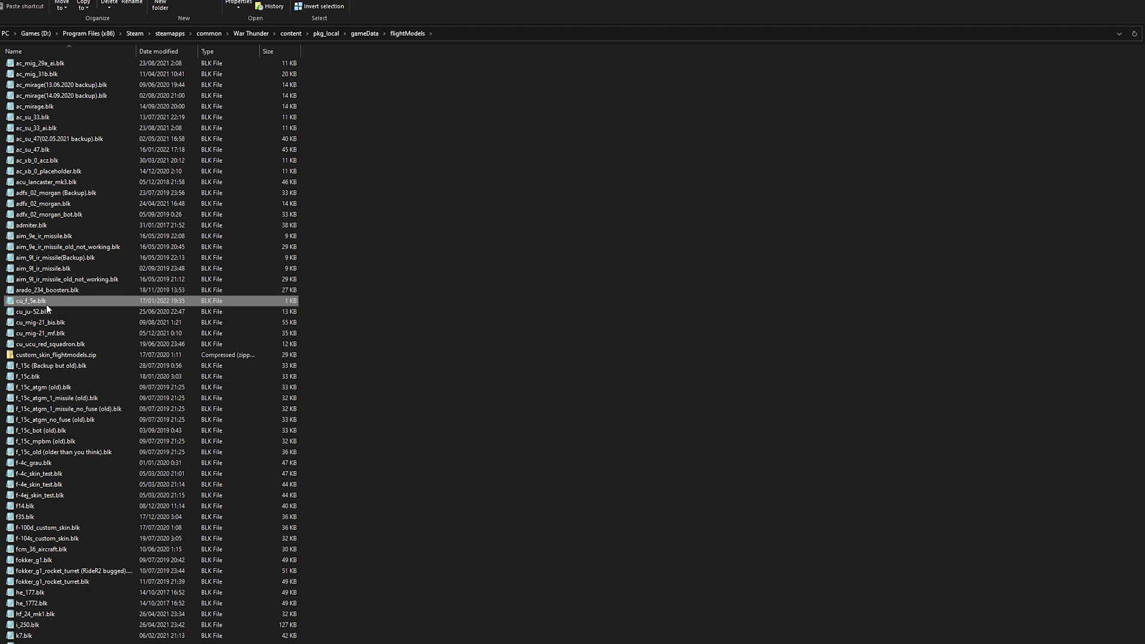
pyautogui.scroll(20, 659, 535)
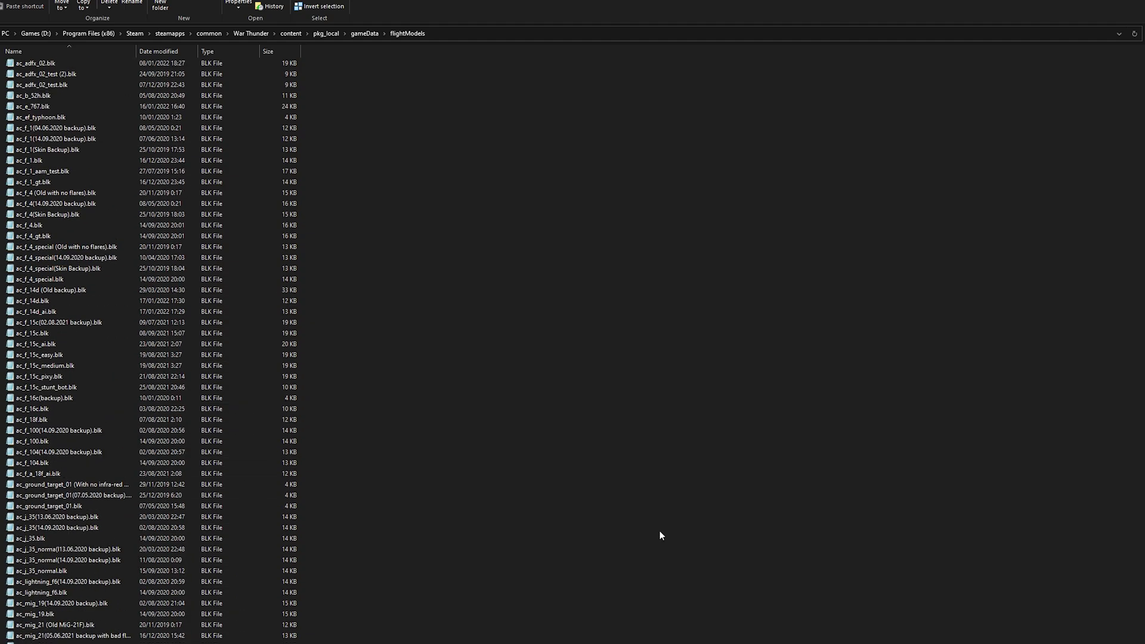
pyautogui.scroll(7, 617, 507)
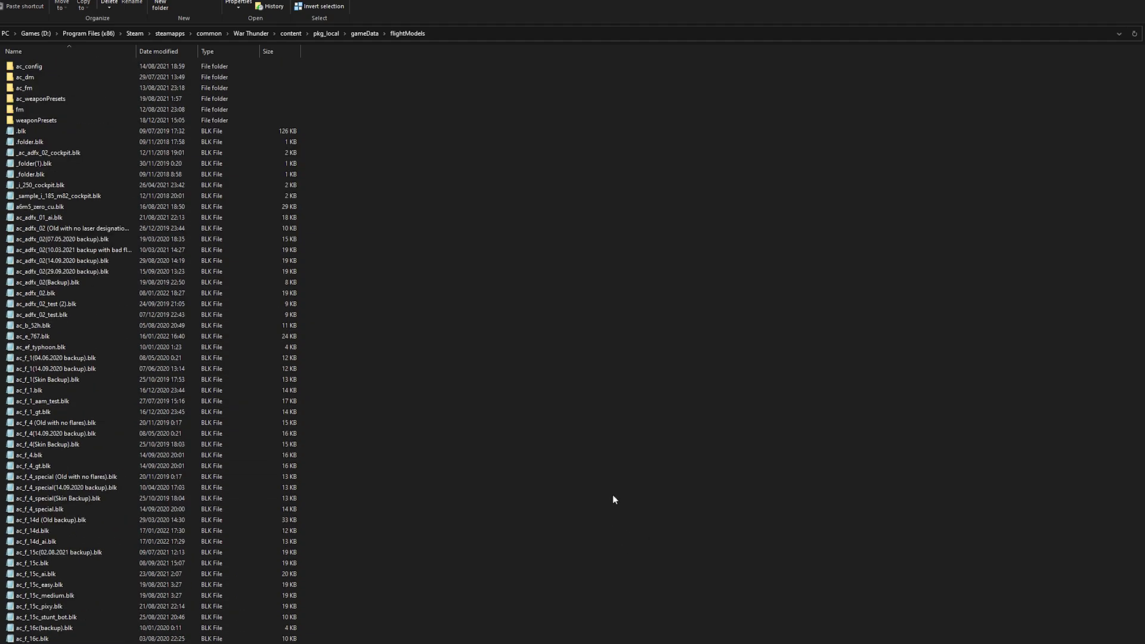
pyautogui.click(73, 109)
pyautogui.doubleClick(73, 109)
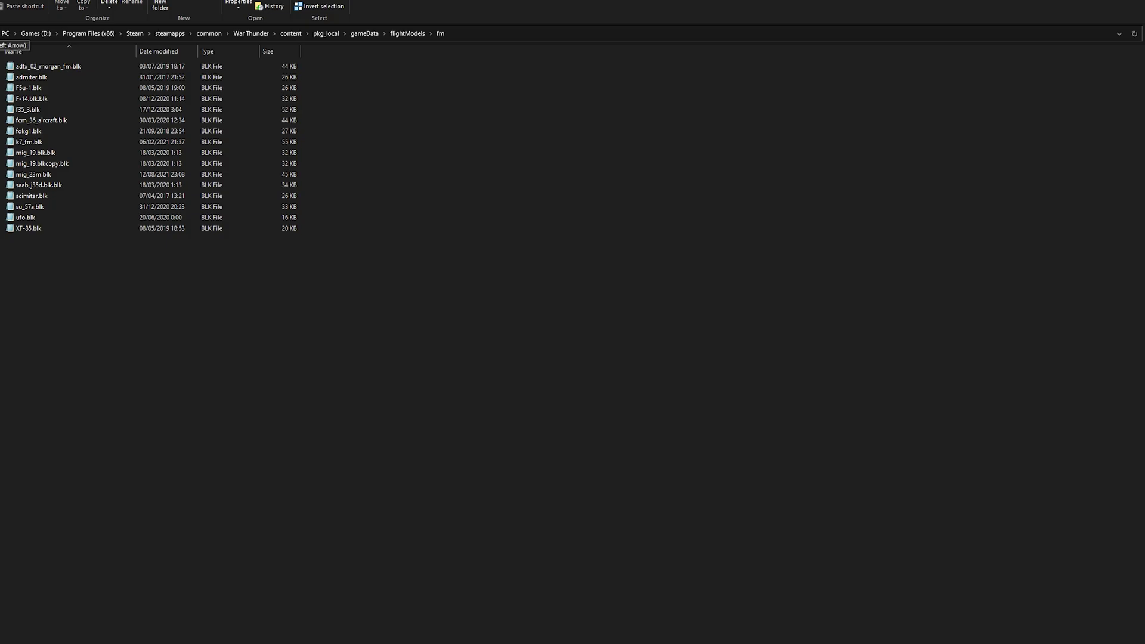
pyautogui.hotkey('alt', 'Left')
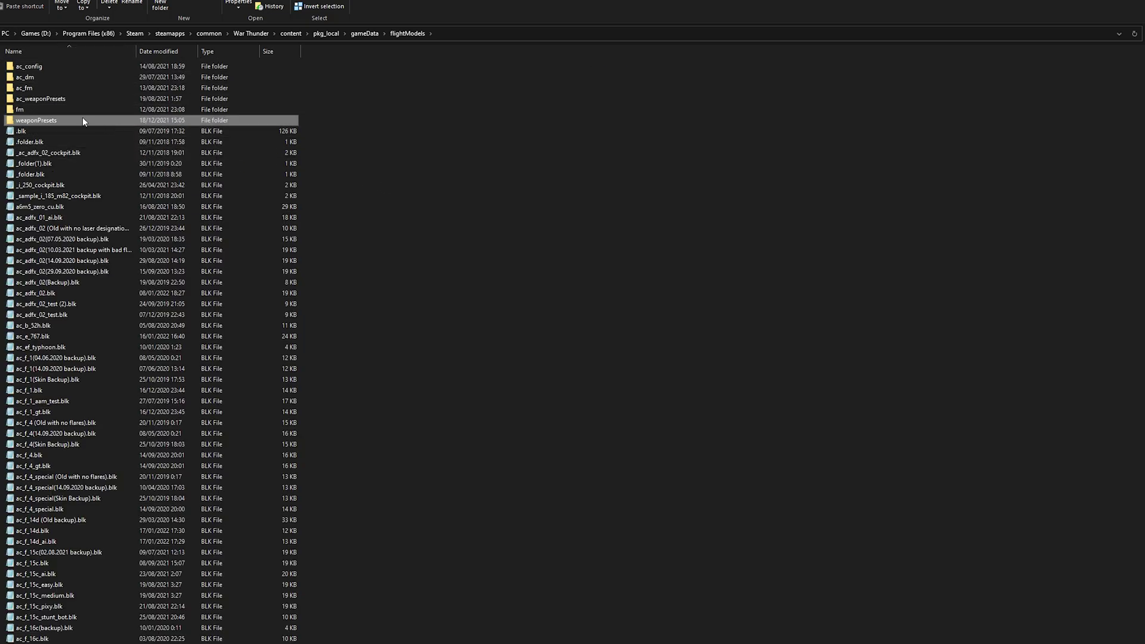
pyautogui.doubleClick(83, 118)
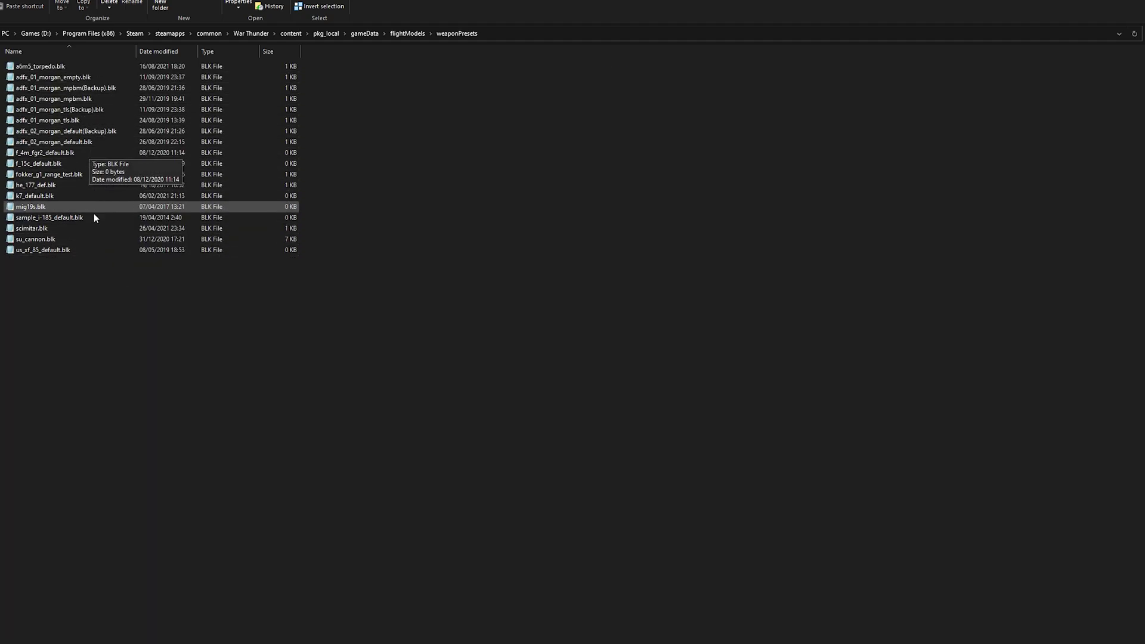
pyautogui.hotkey('alt', 'Left')
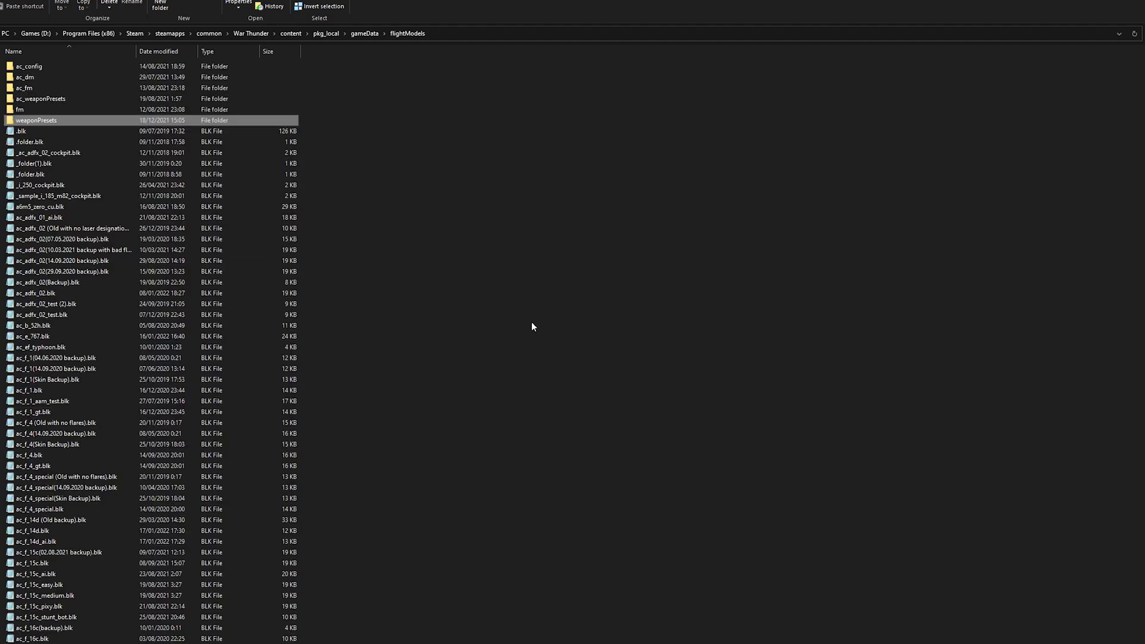
pyautogui.click(491, 301)
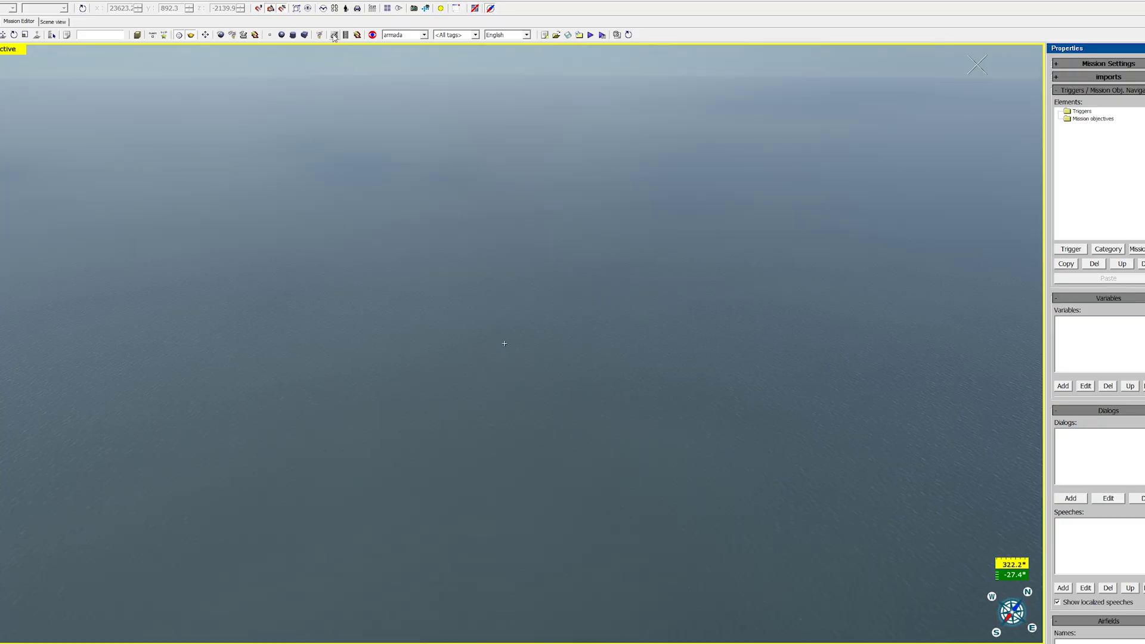
# Place a new aircraft unit, armada_01, over the sea.
pyautogui.click(334, 34)
pyautogui.click(449, 445)
pyautogui.click(66, 35)
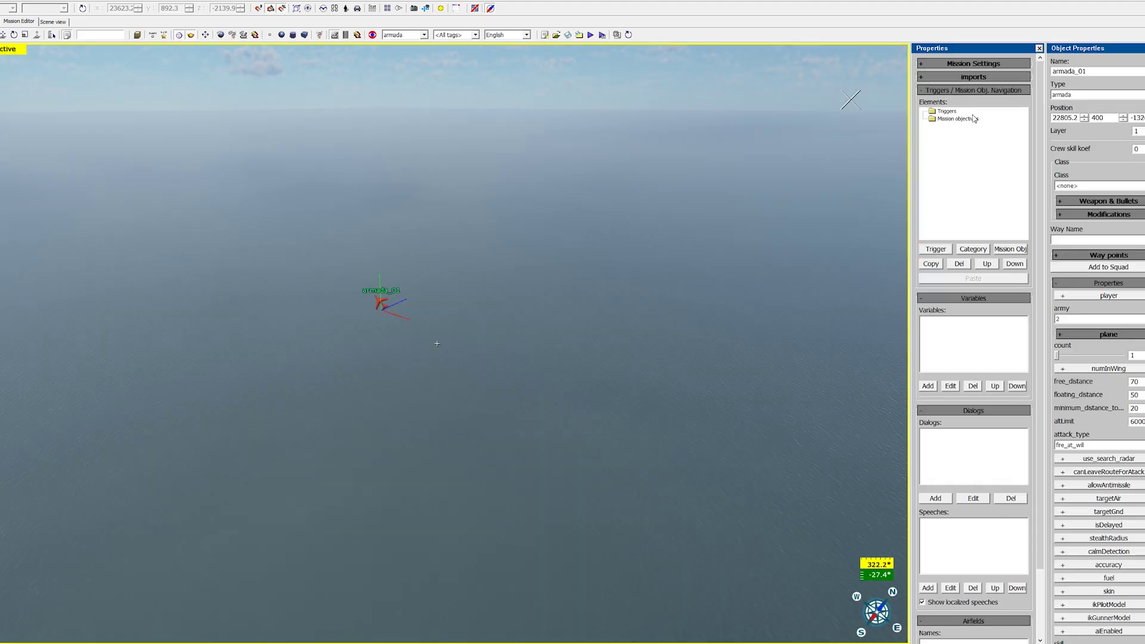
# Rename the unit to player and set it as player_teamA's wing.
pyautogui.click(981, 64)
pyautogui.click(992, 93)
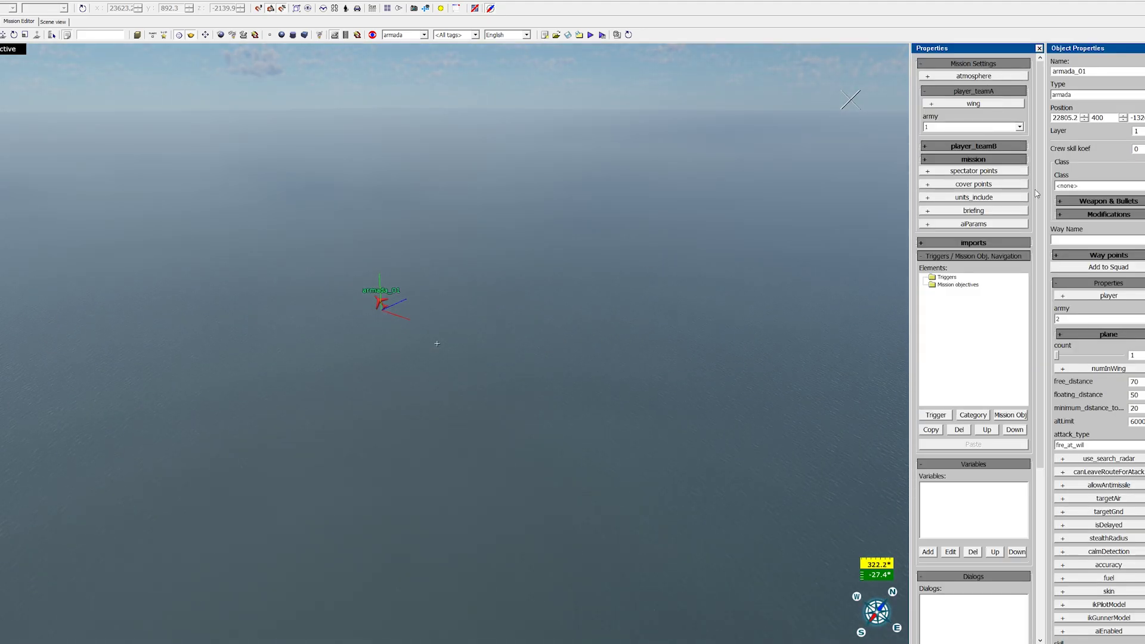
pyautogui.doubleClick(1070, 71)
pyautogui.write('player')
pyautogui.click(990, 104)
pyautogui.click(1011, 104)
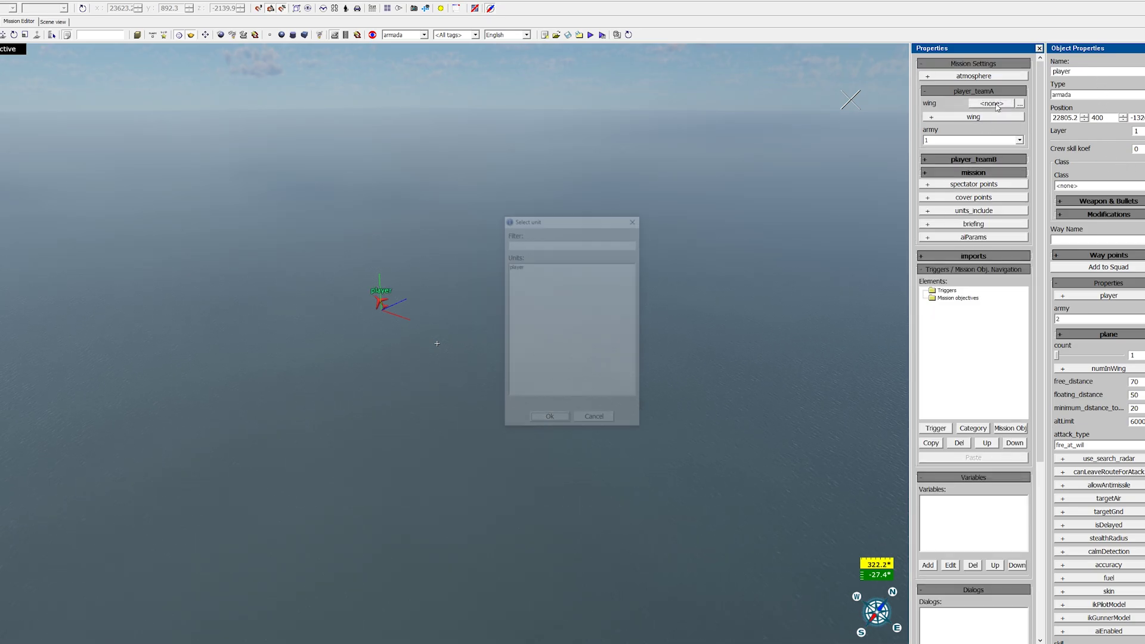
pyautogui.doubleClick(526, 268)
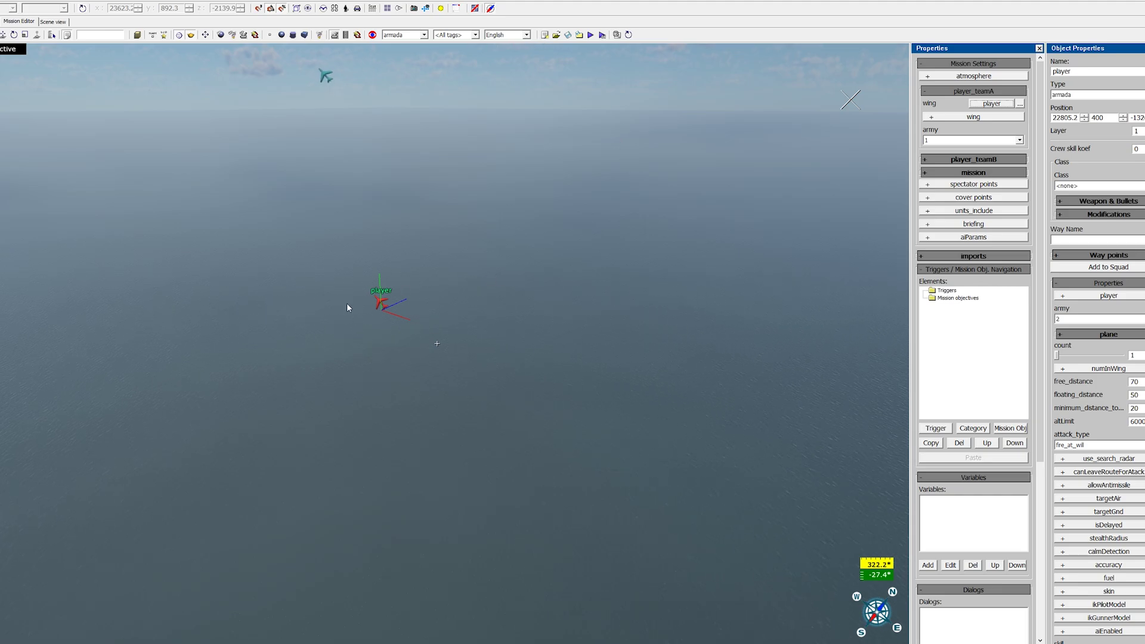
# Place a second aircraft, armada_01, and set its class to cu_f_5e.
pyautogui.click(495, 474)
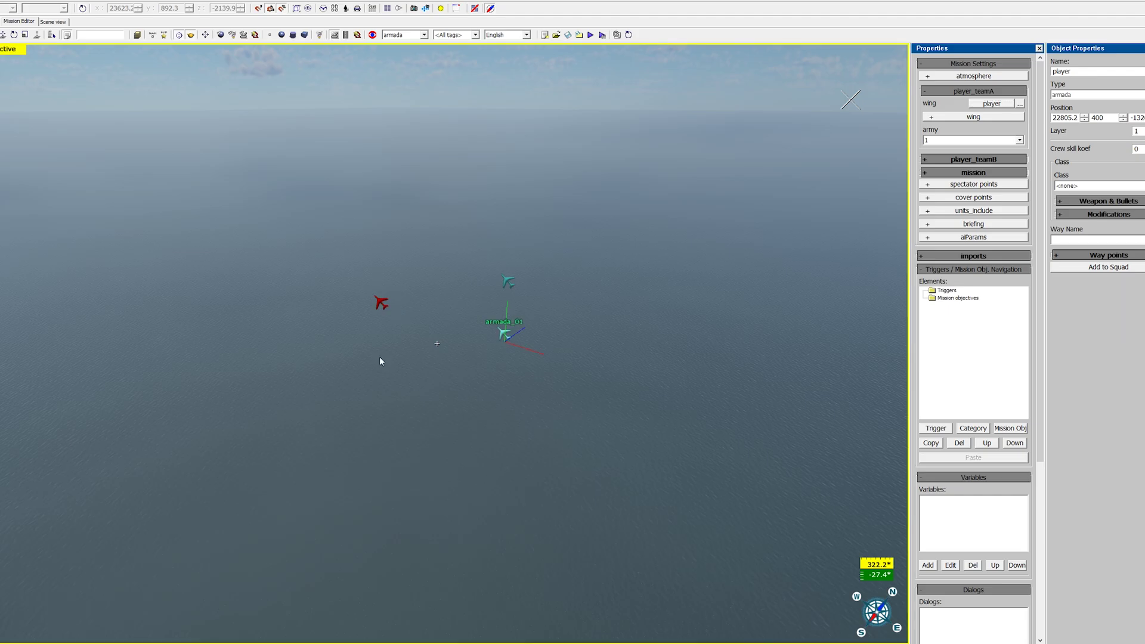
pyautogui.click(1100, 185)
pyautogui.scroll(-10, 1095, 238)
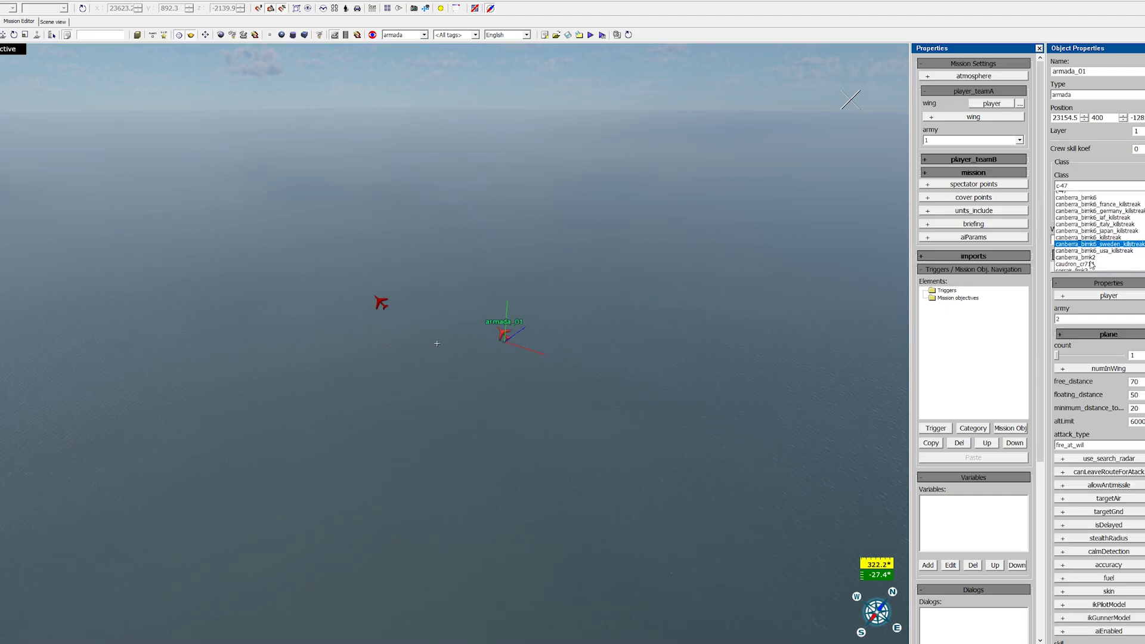
pyautogui.click(1067, 202)
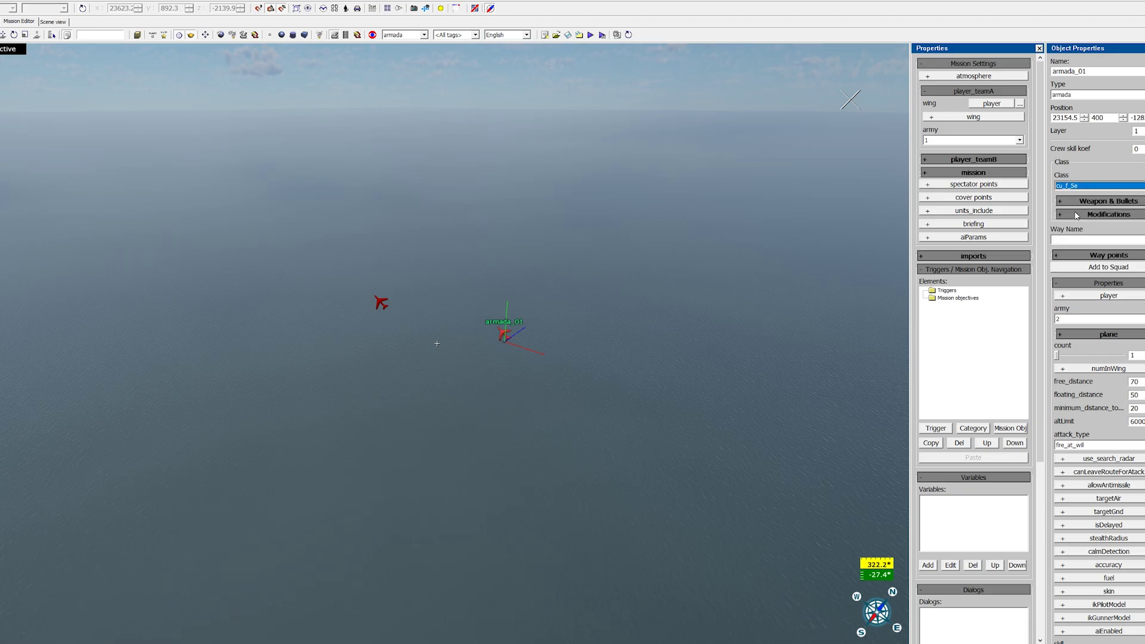
# Give the F-5E the not_wardoggo skin and run the mission in 32-bit War Thunder.
pyautogui.click(501, 327)
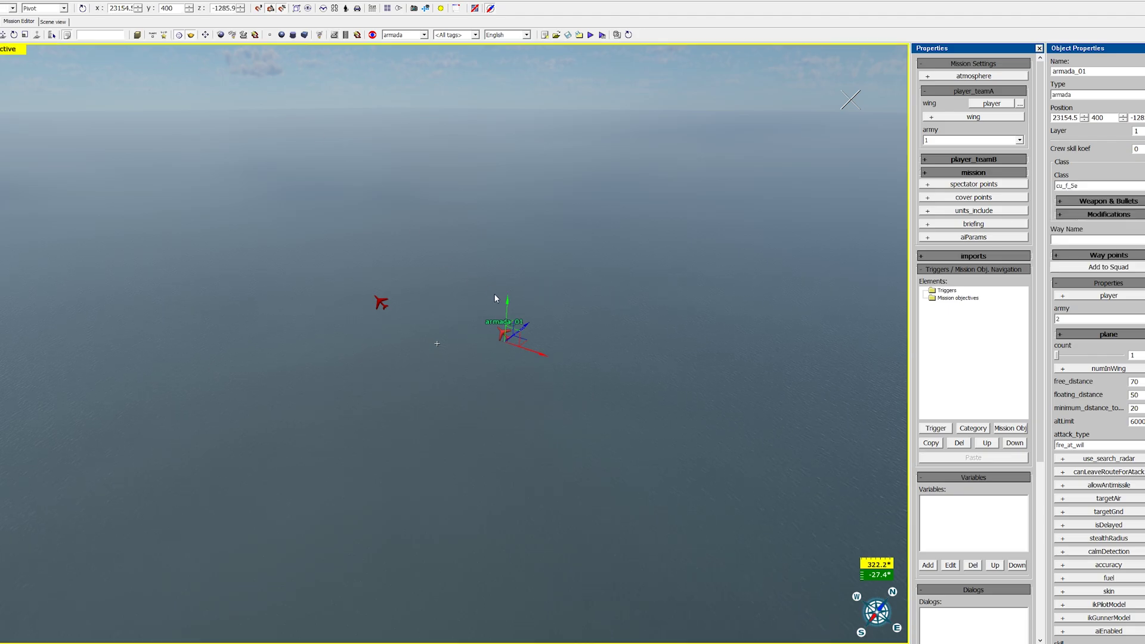
pyautogui.press('z')
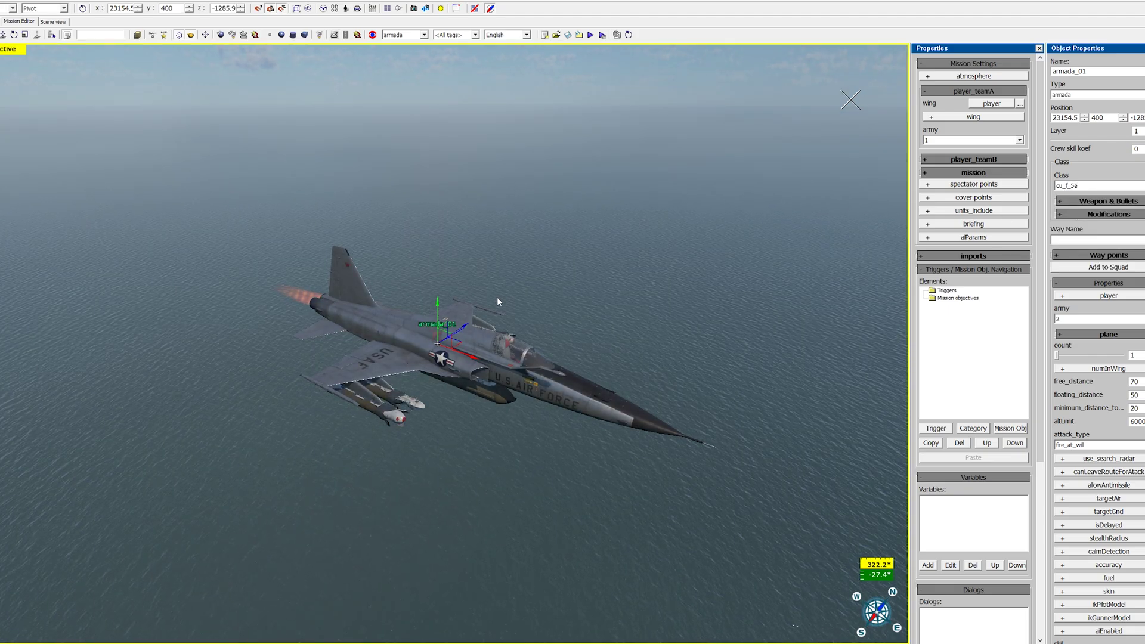
pyautogui.moveTo(497, 301)
pyautogui.mouseDown()
pyautogui.moveTo(437, 344)
pyautogui.moveTo(497, 302)
pyautogui.mouseUp()
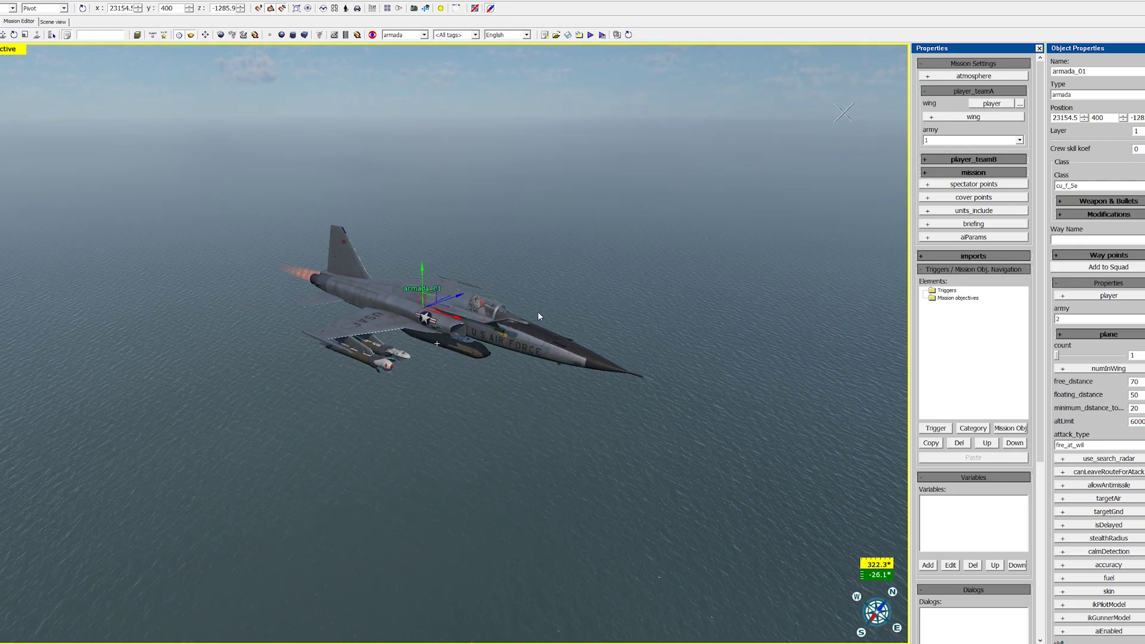
pyautogui.scroll(-1, 1110, 575)
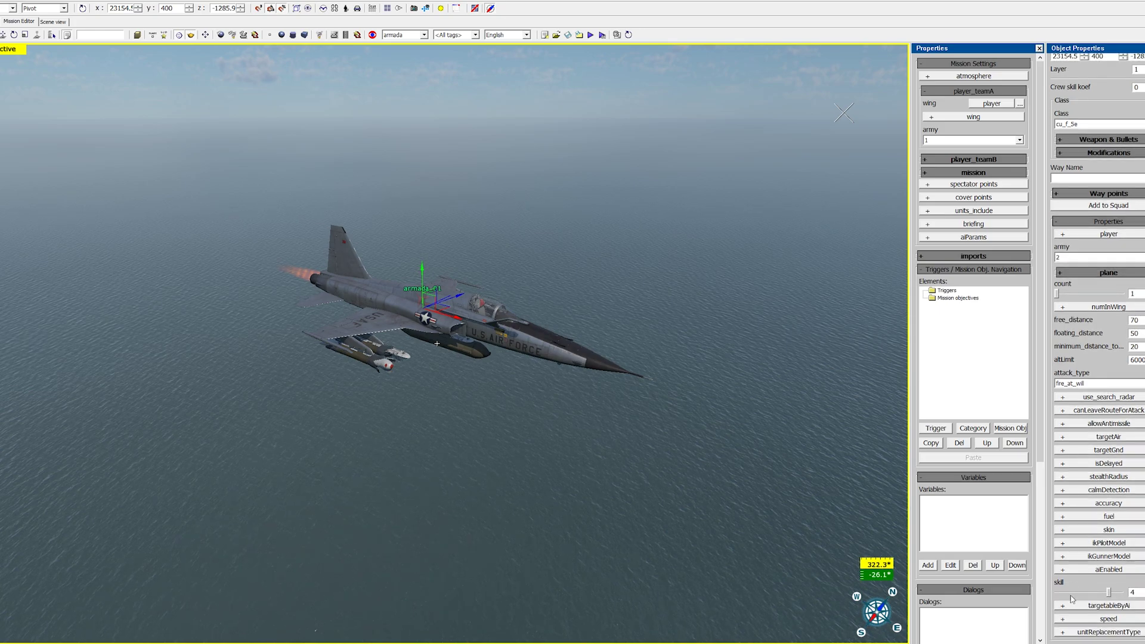
pyautogui.click(1110, 530)
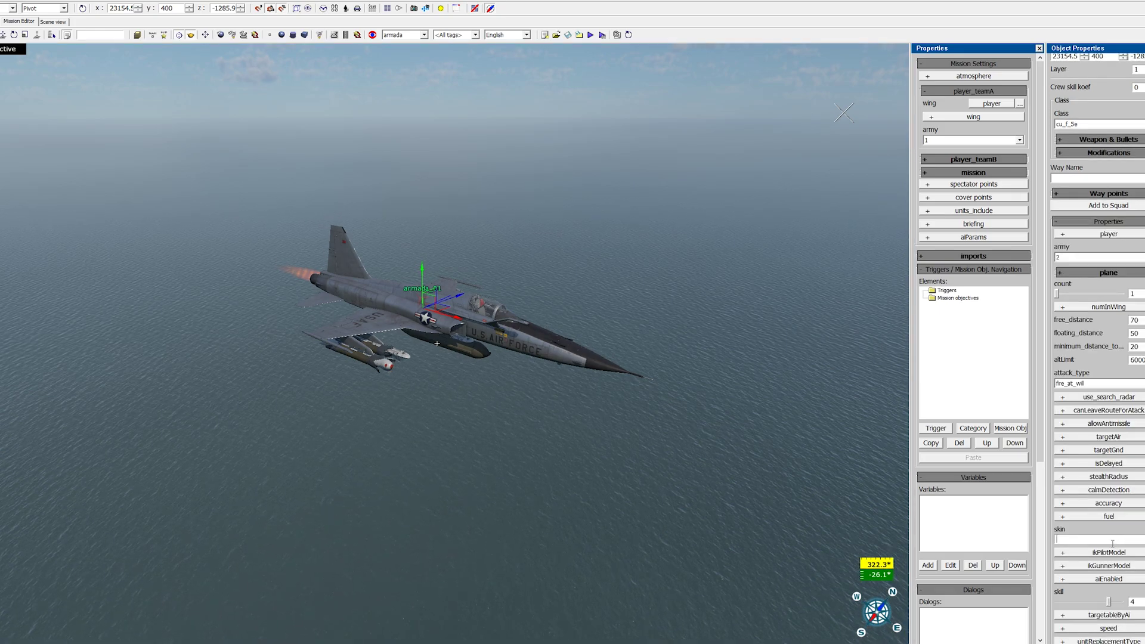
pyautogui.write('not_wardo')
pyautogui.write('ggo')
pyautogui.click(58, 1)
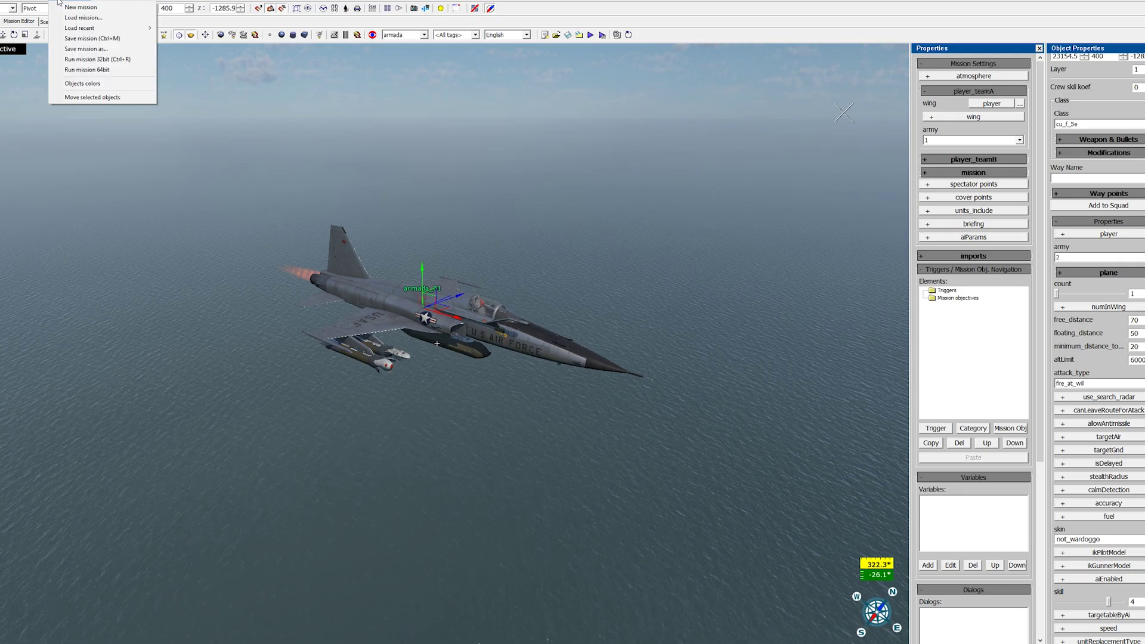
pyautogui.click(89, 59)
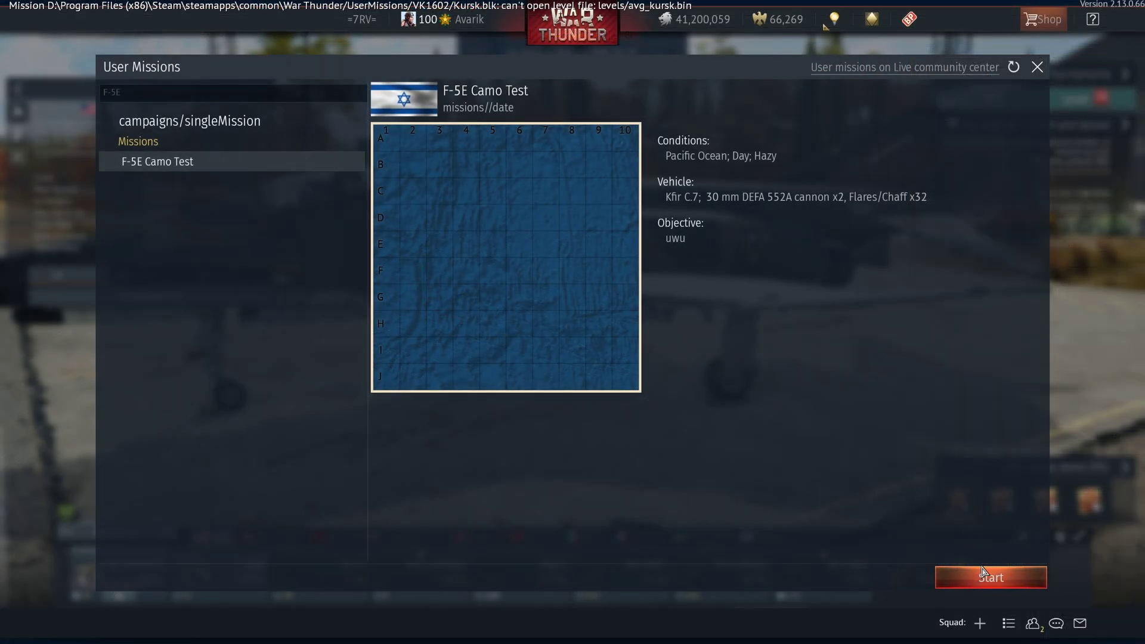
# Launch the F-5E Camo Test user mission on Arcade Battles difficulty.
pyautogui.click(983, 574)
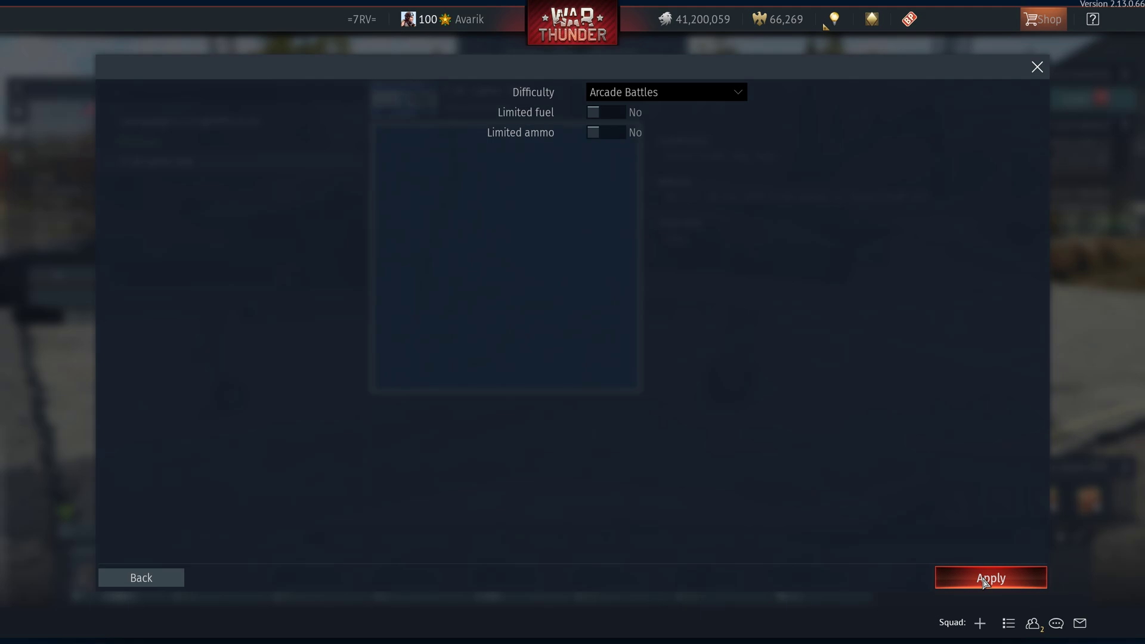
pyautogui.click(983, 579)
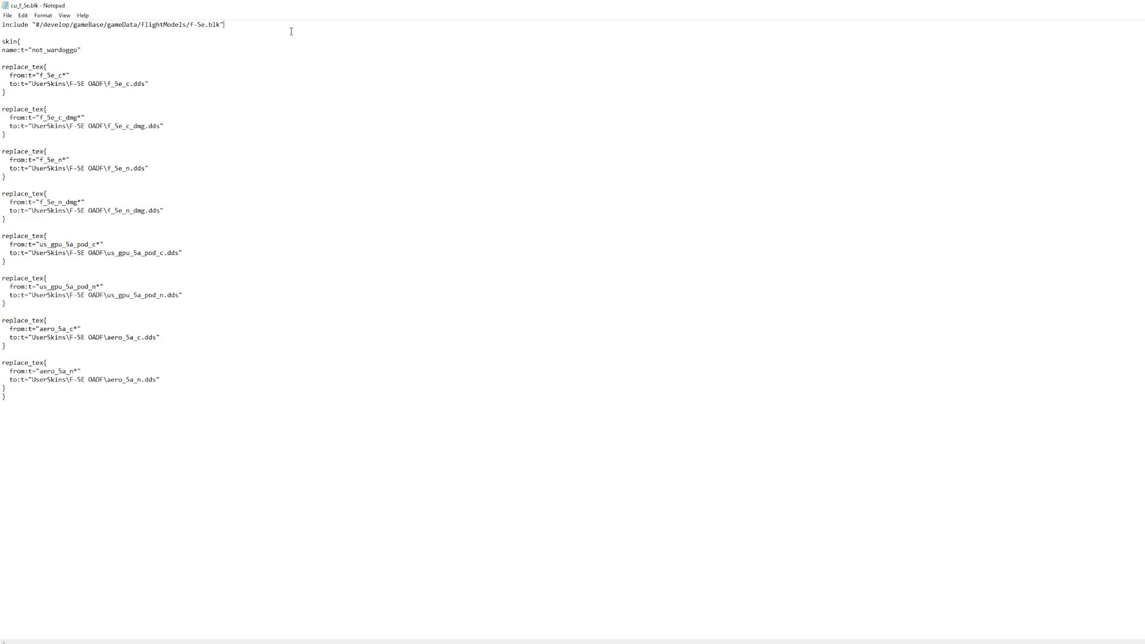
# Add an 'override:' line directly below the include line in cu_f_5e.blk.
pyautogui.press('Return')
pyautogui.write('"@')
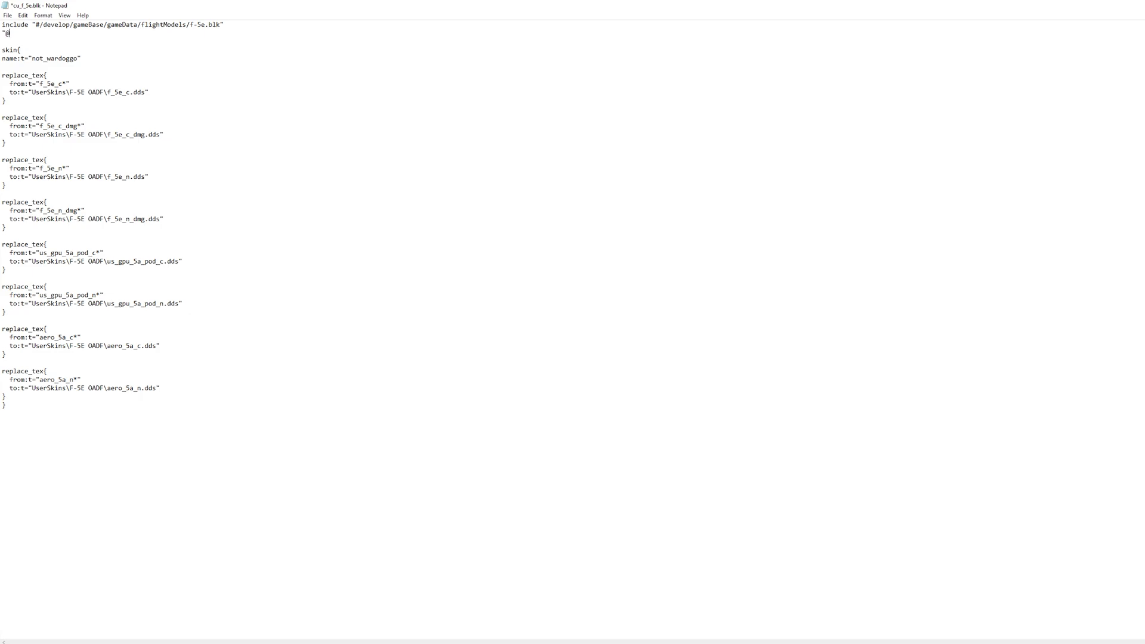
pyautogui.write('override:')
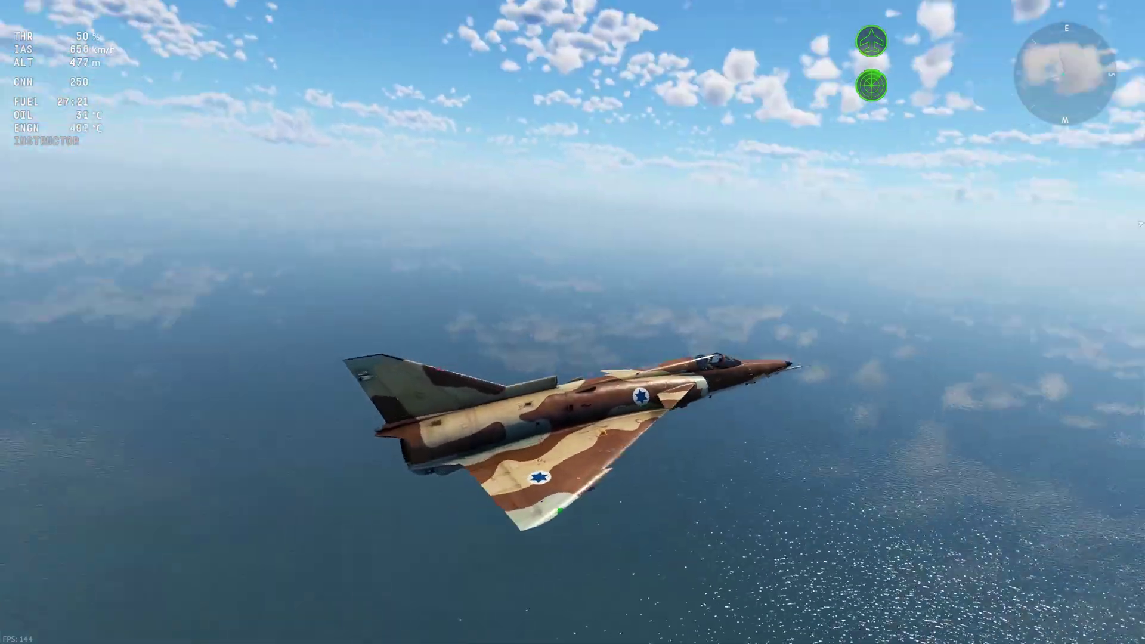
# Restart the F-5E Camo Test mission from the pause menu, then roll the jet right.
pyautogui.press('Escape')
pyautogui.click(554, 357)
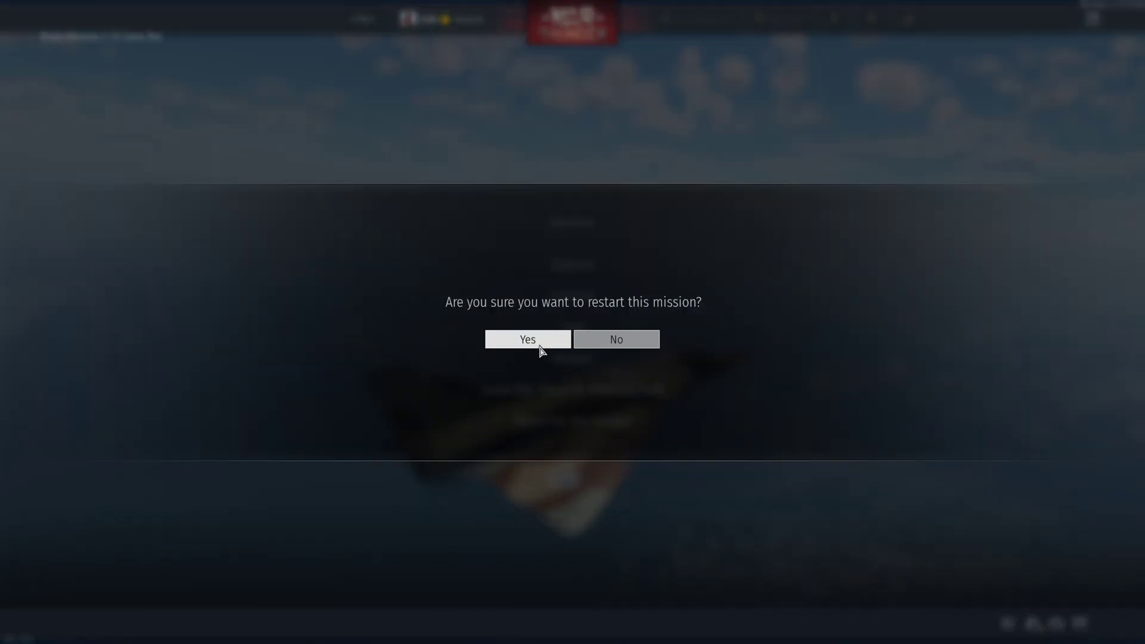
pyautogui.click(528, 337)
pyautogui.click(1071, 565)
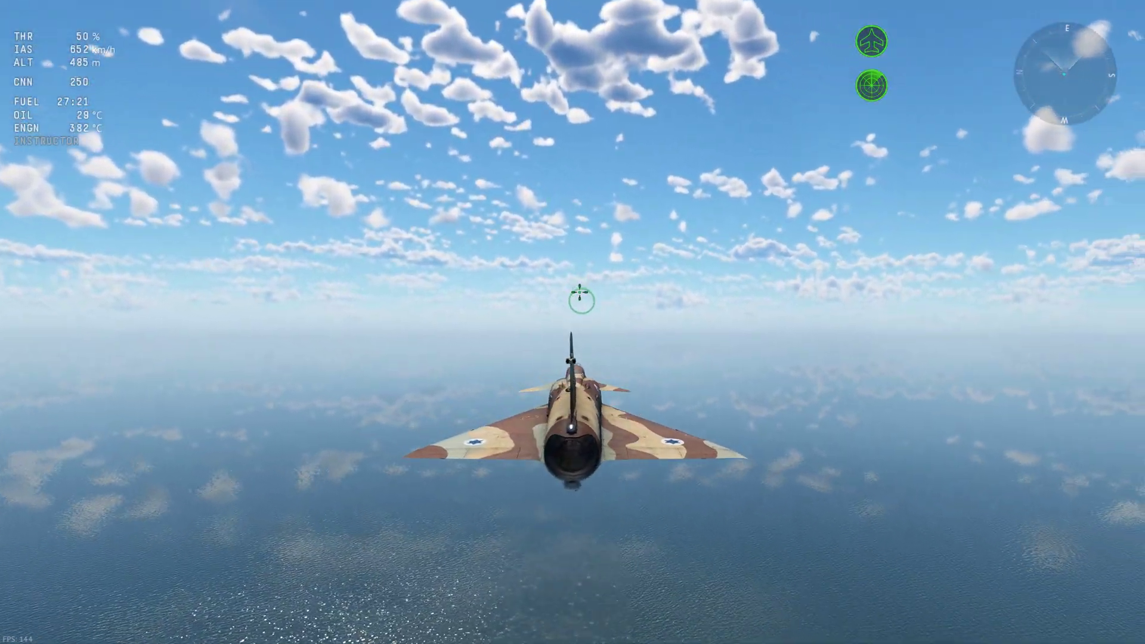
pyautogui.press('d')
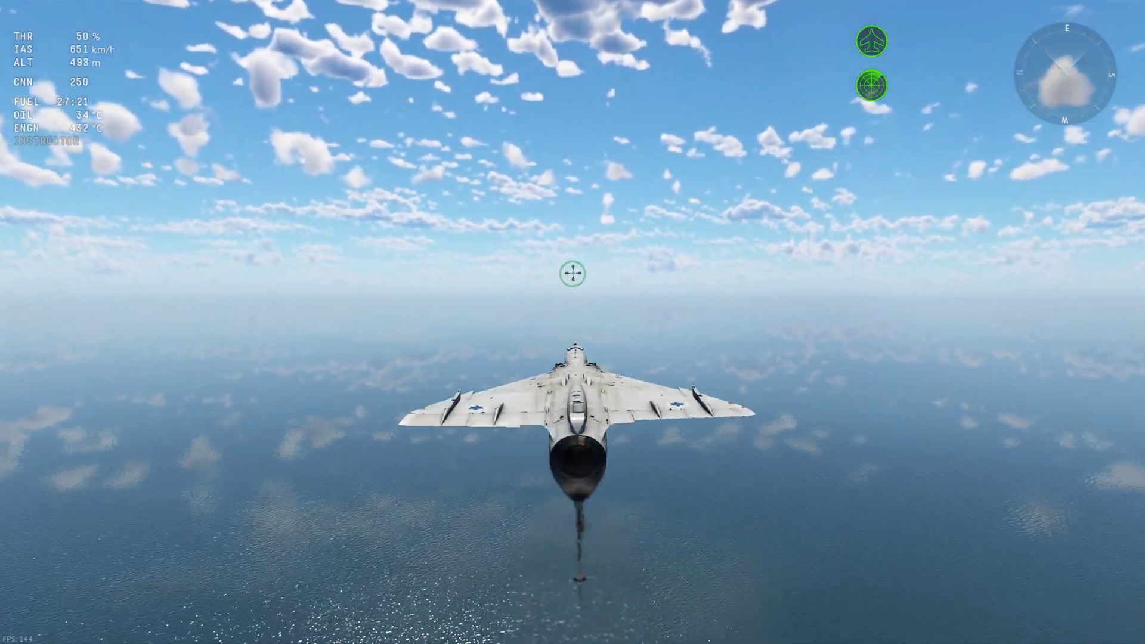